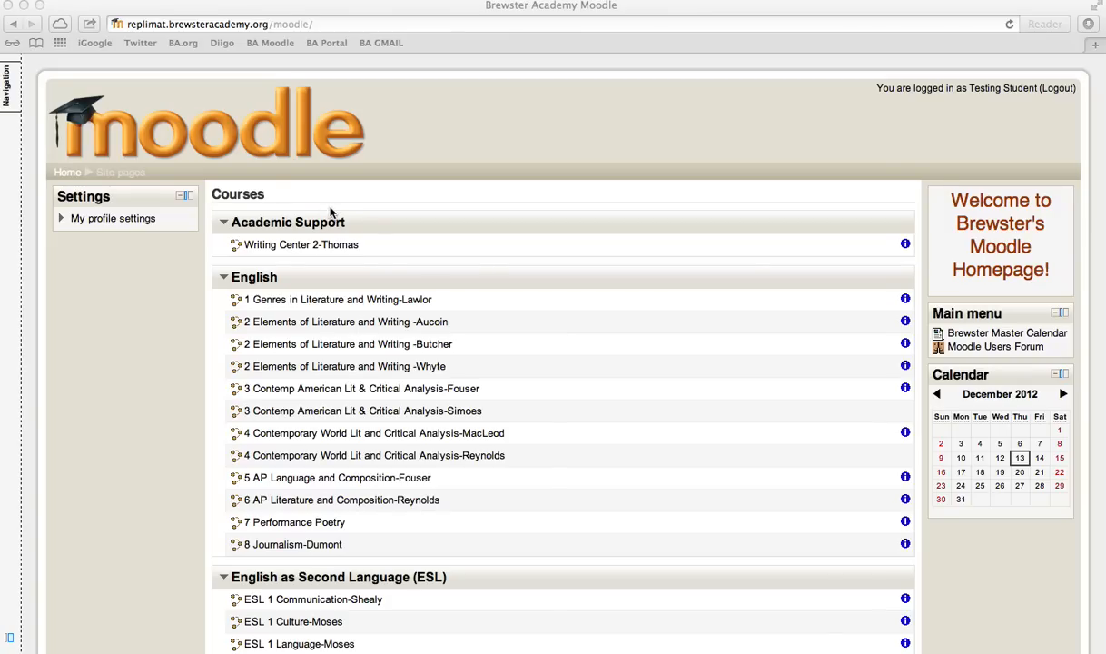
Open the My home page, turn on page customising and add the Exabis E-Portfolio block
click(6, 86)
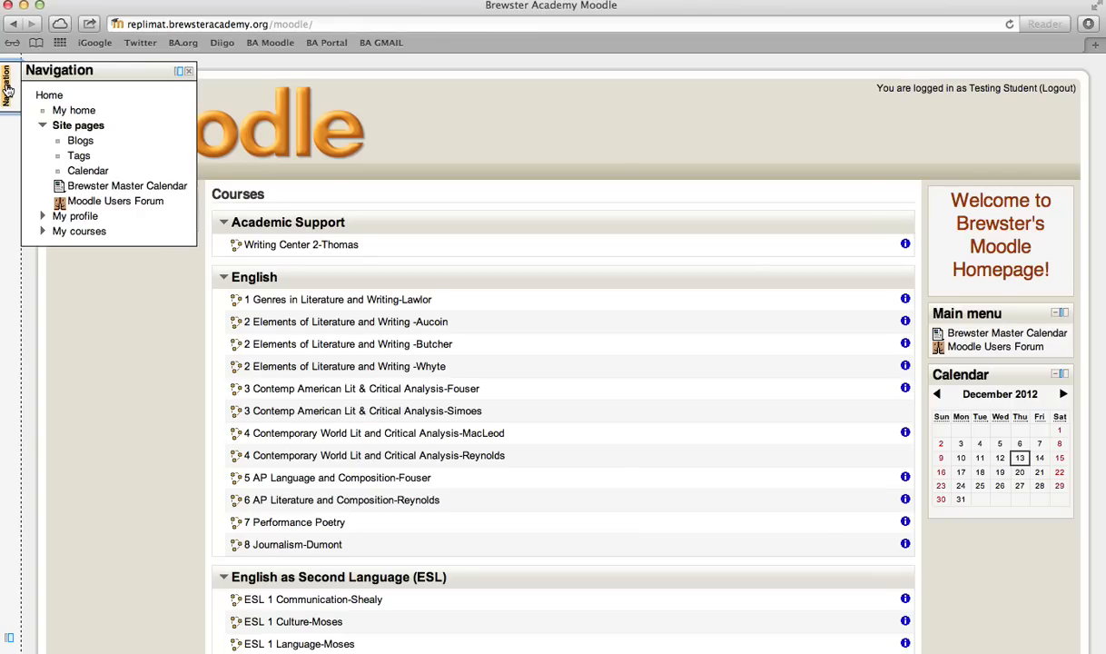
click(80, 111)
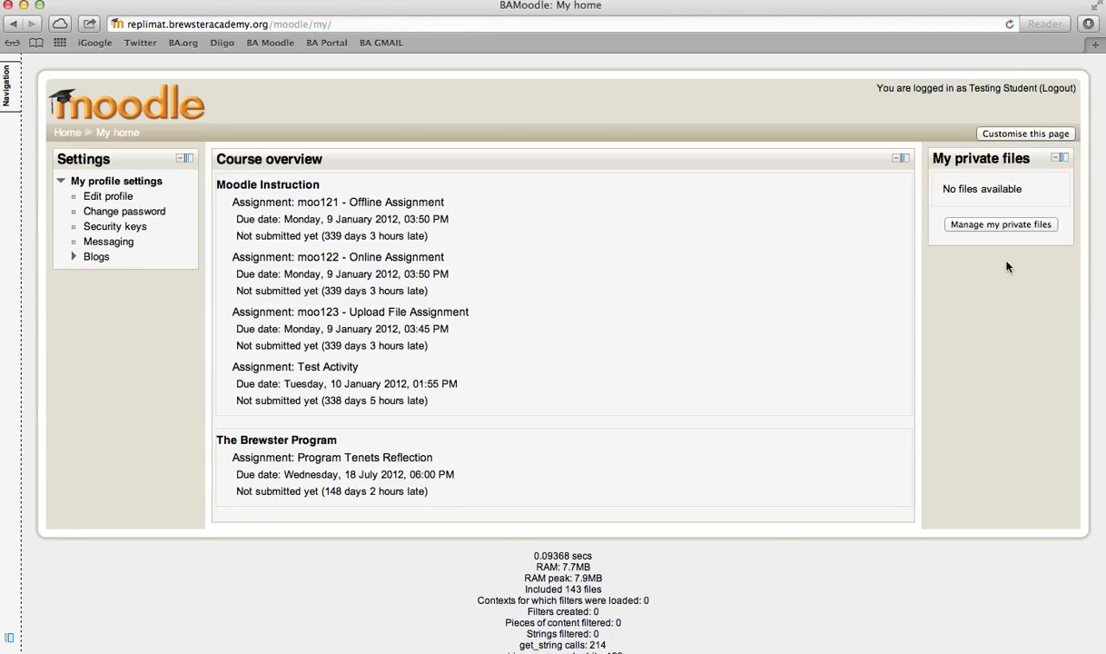
click(1021, 136)
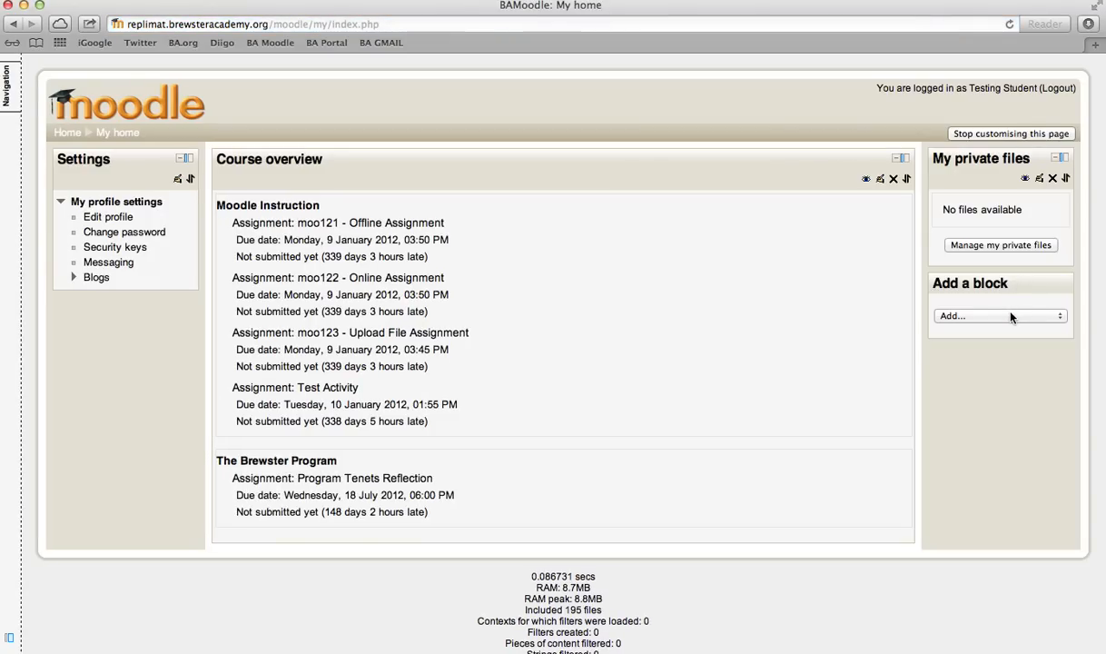
click(1012, 316)
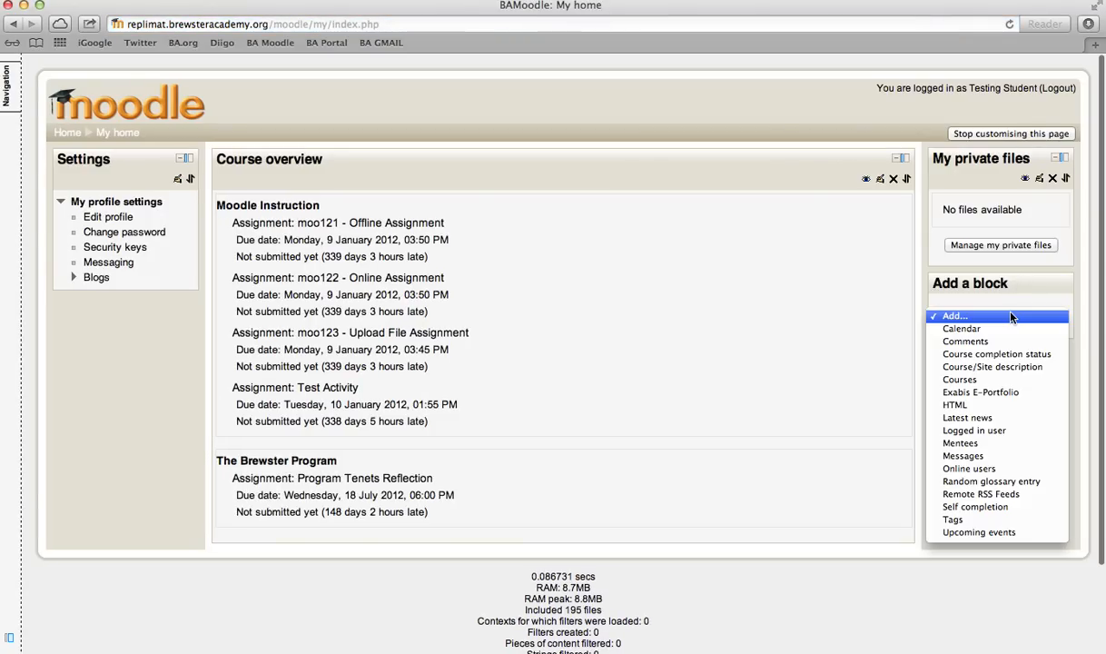
click(994, 394)
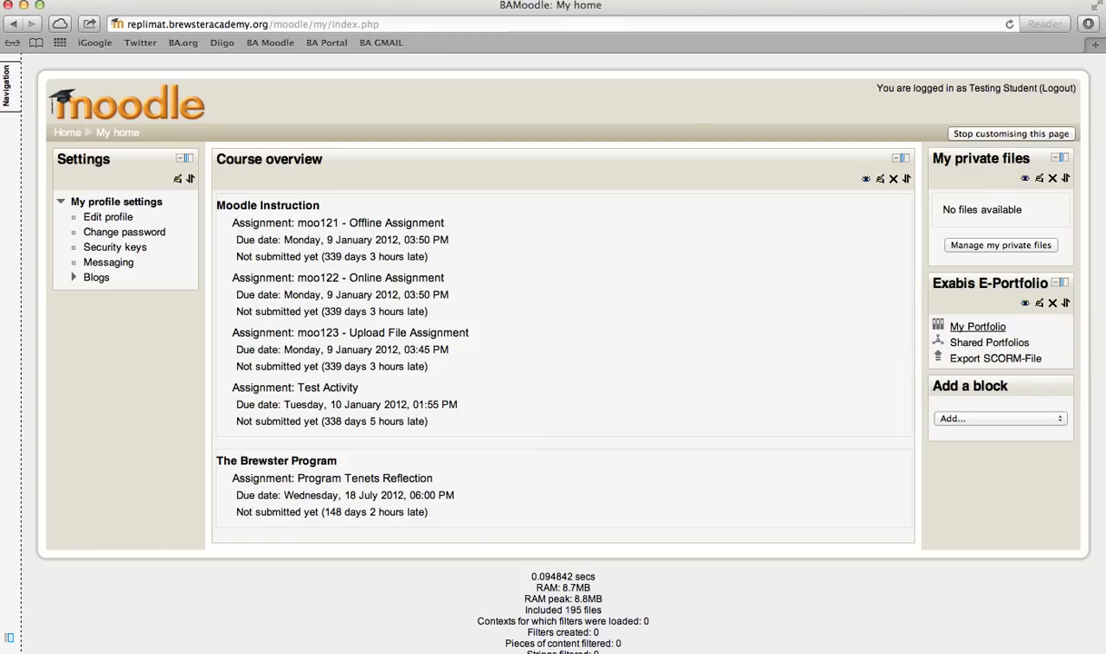
In My Portfolio, append "I live in Spencer dorm." to the personal information message and save the changes
click(990, 330)
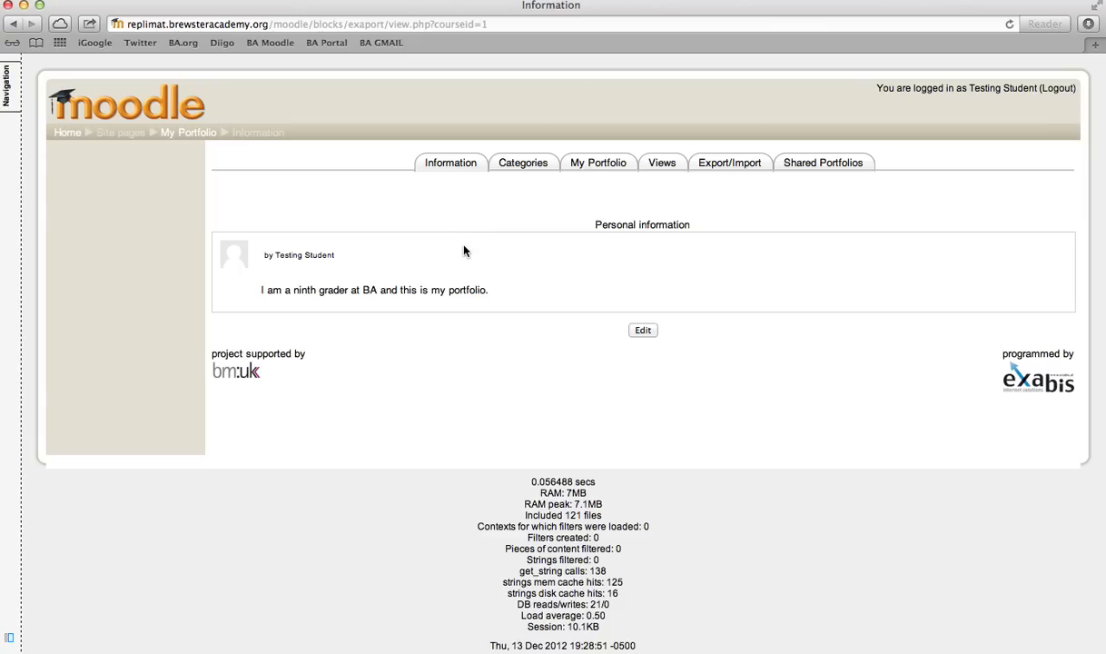
click(639, 331)
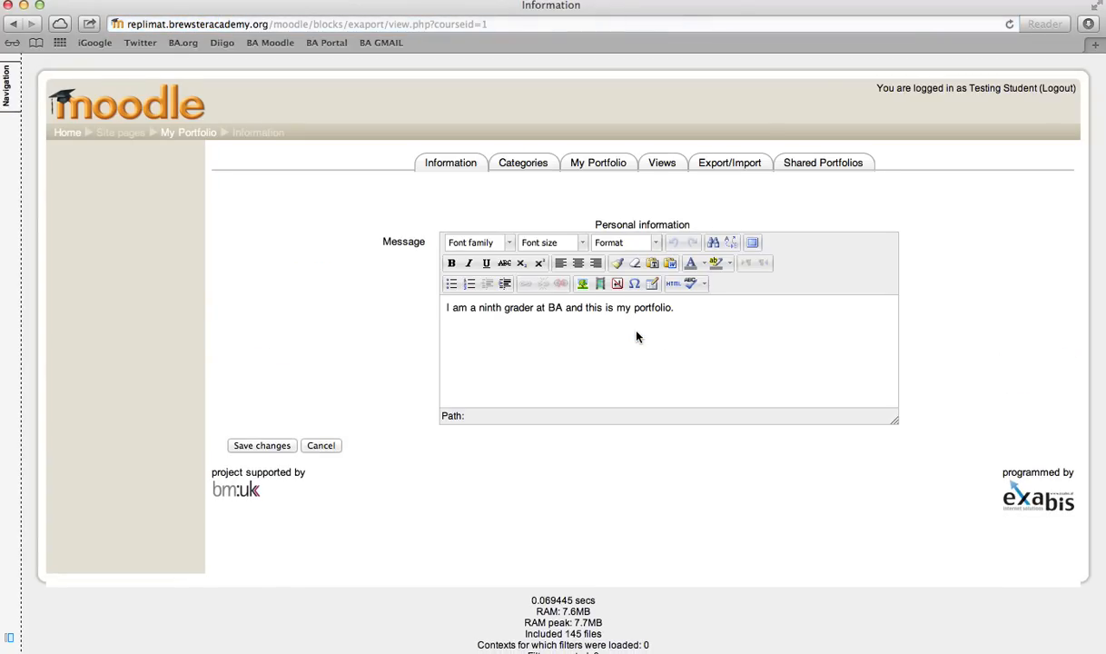
click(709, 308)
text(I live in )
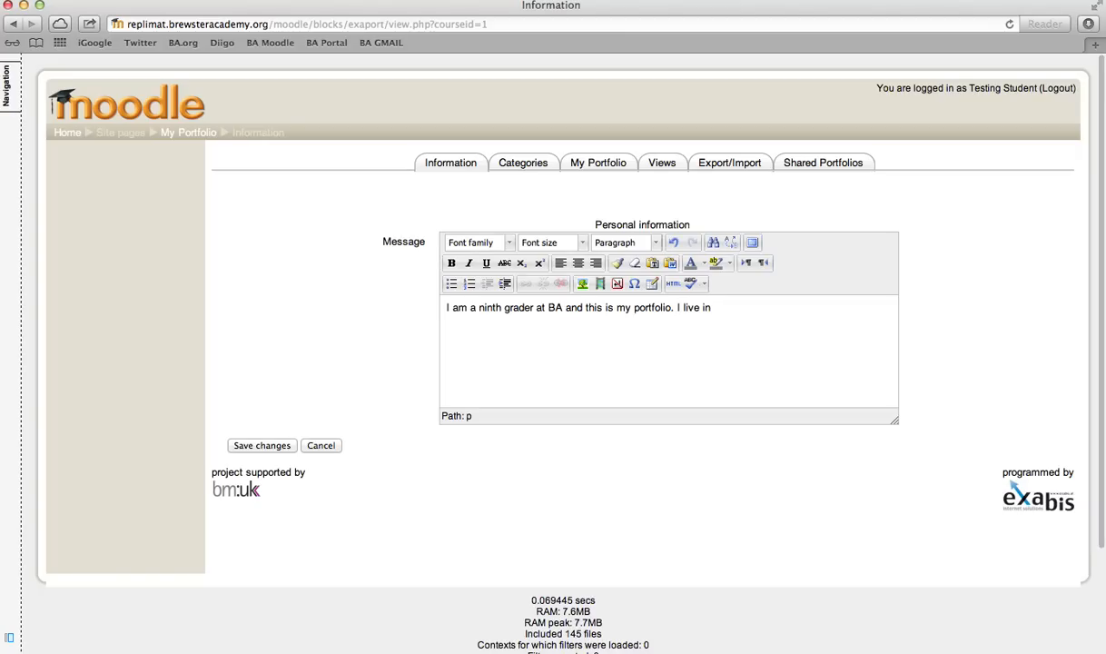
text(Spancer)
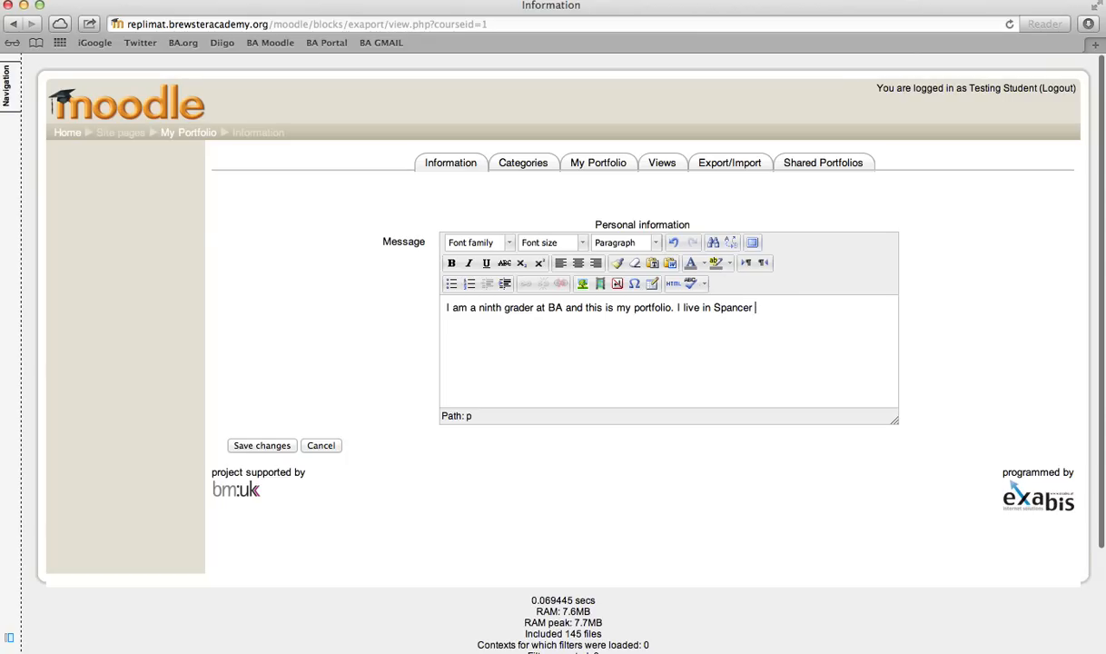
key(BackSpace)
key(BackSpace)
key(BackSpace)
key(BackSpace)
key(BackSpace)
key(BackSpace)
text(e)
key(BackSpace)
text(pencer dorm.)
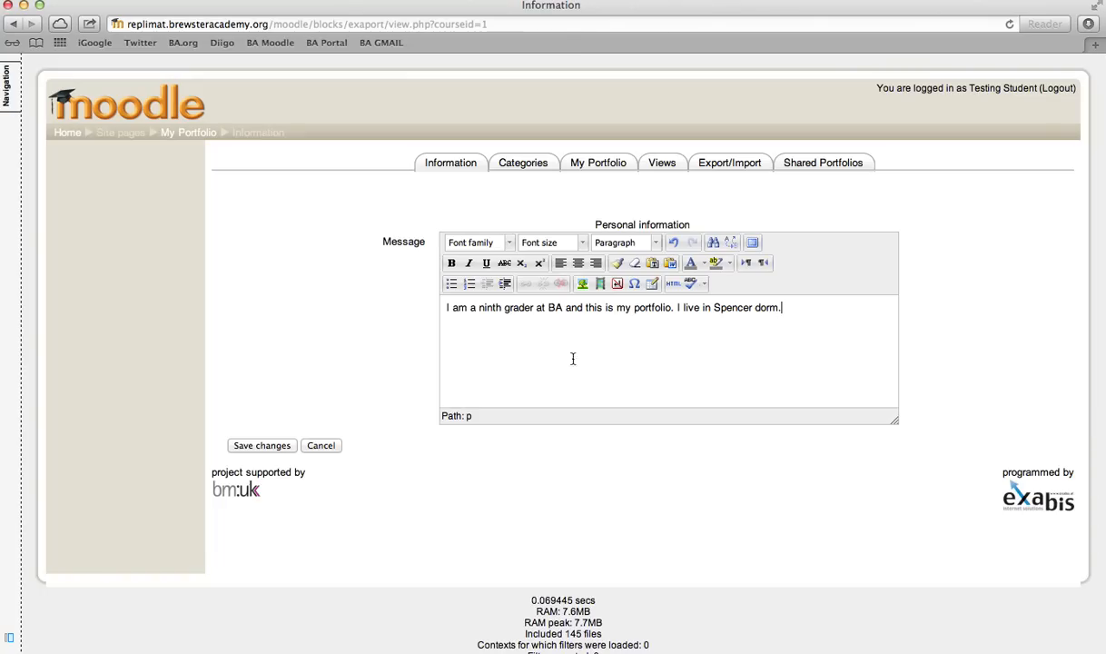
click(262, 446)
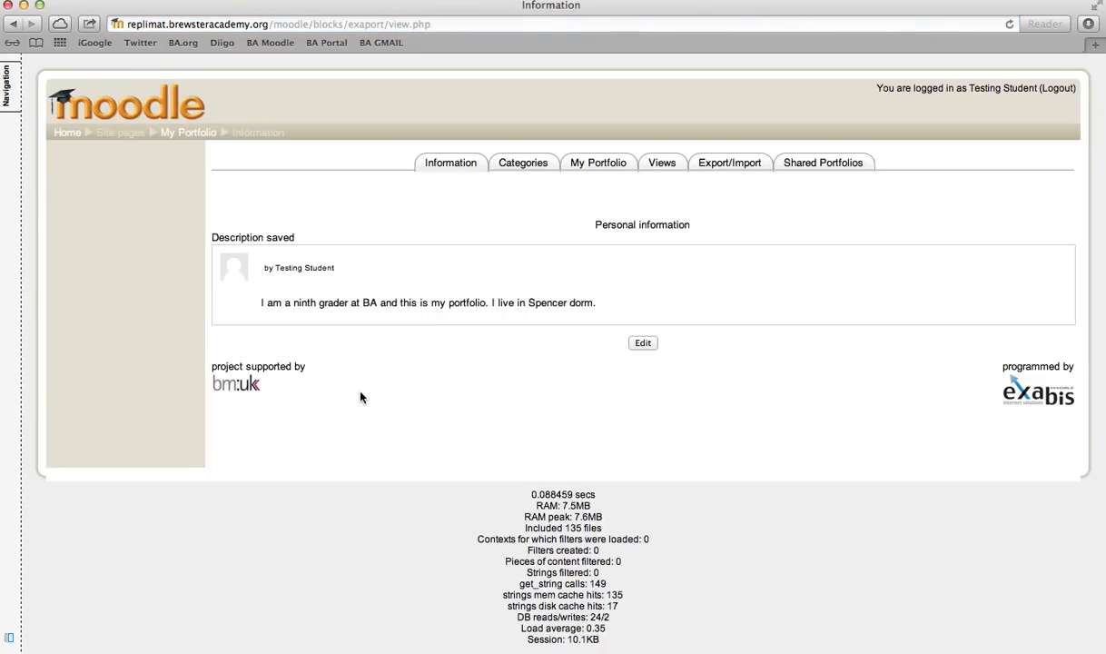
Start editing the portfolio categories and add a main category named 2012-2013
click(521, 169)
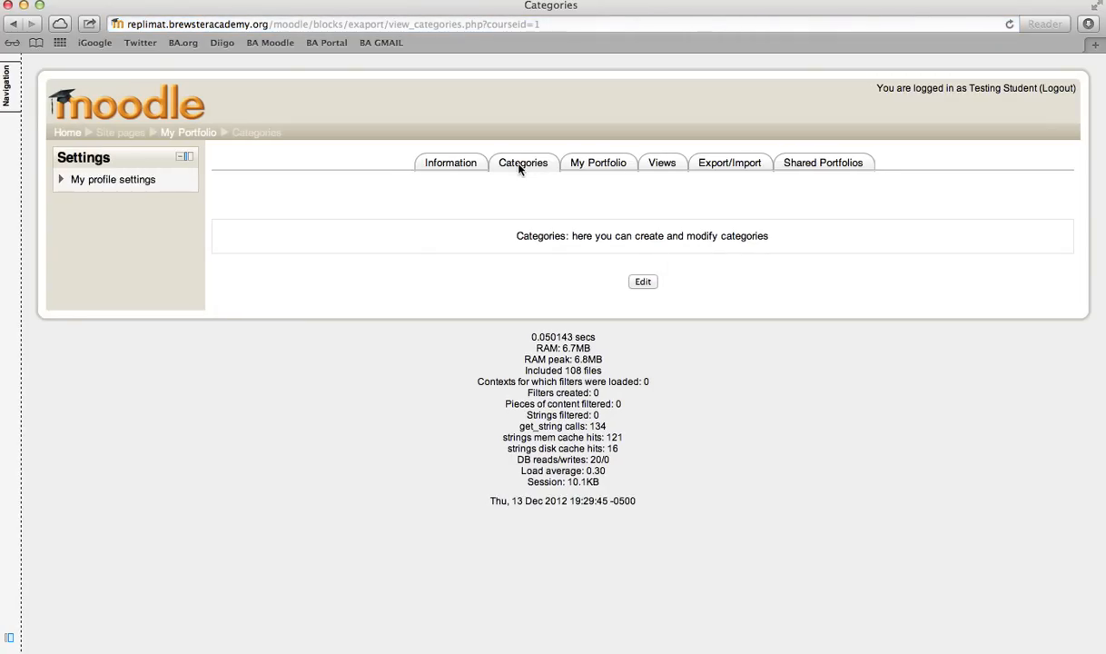
click(642, 283)
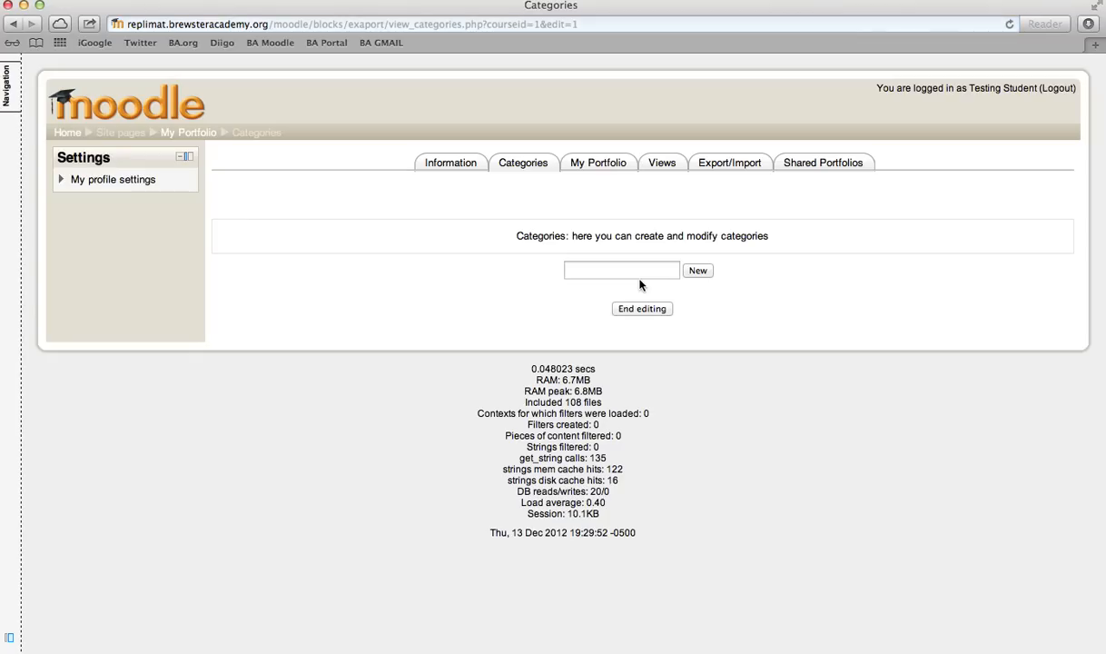
click(632, 269)
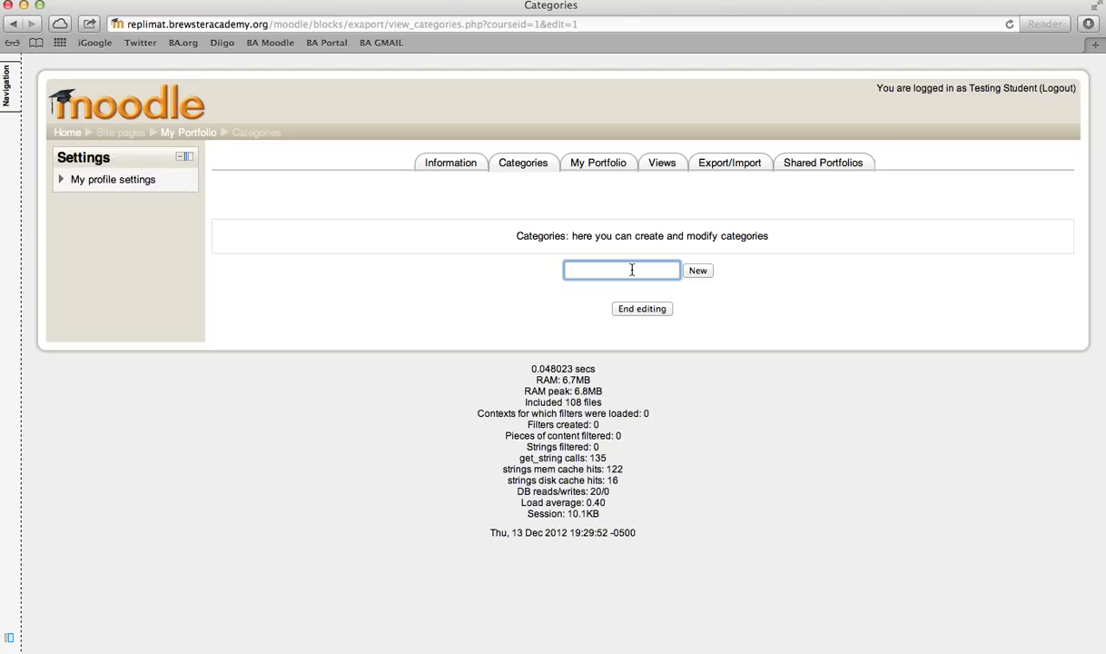
text(2012-2013)
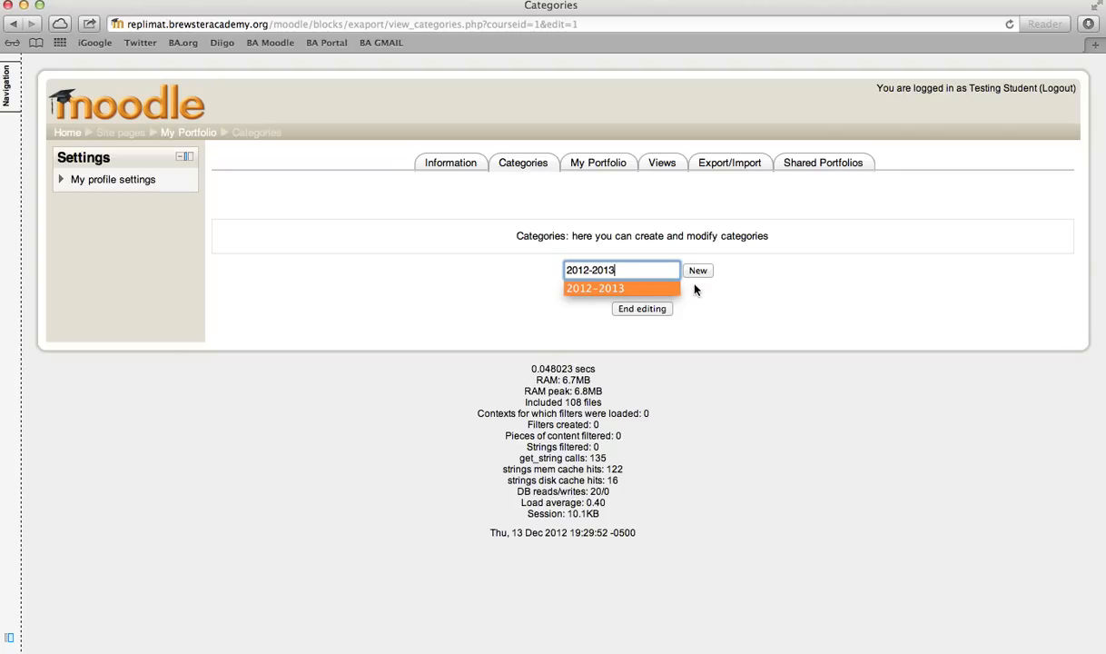
click(698, 271)
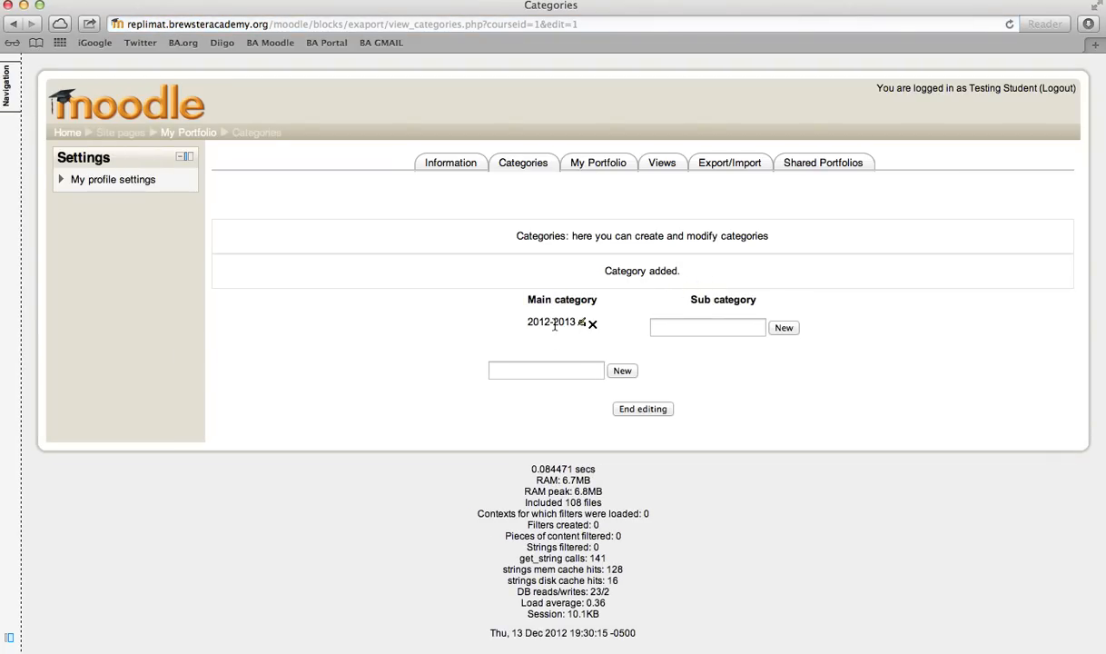
Add the subcategories English and History under the 2012-2013 main category
click(669, 328)
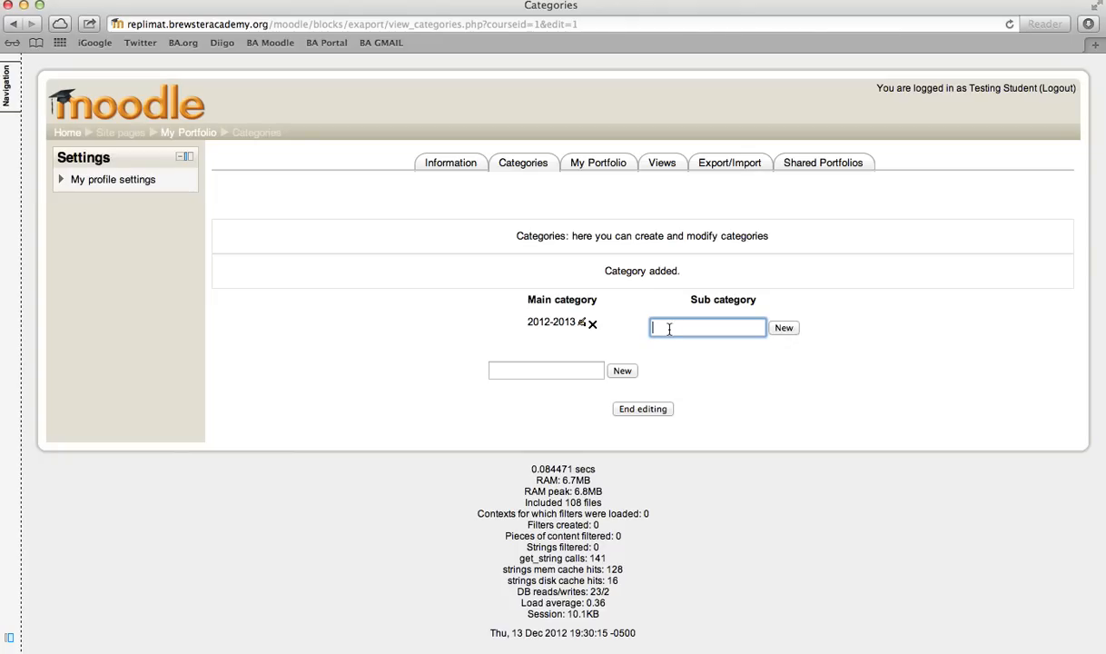
text(English)
key(Return)
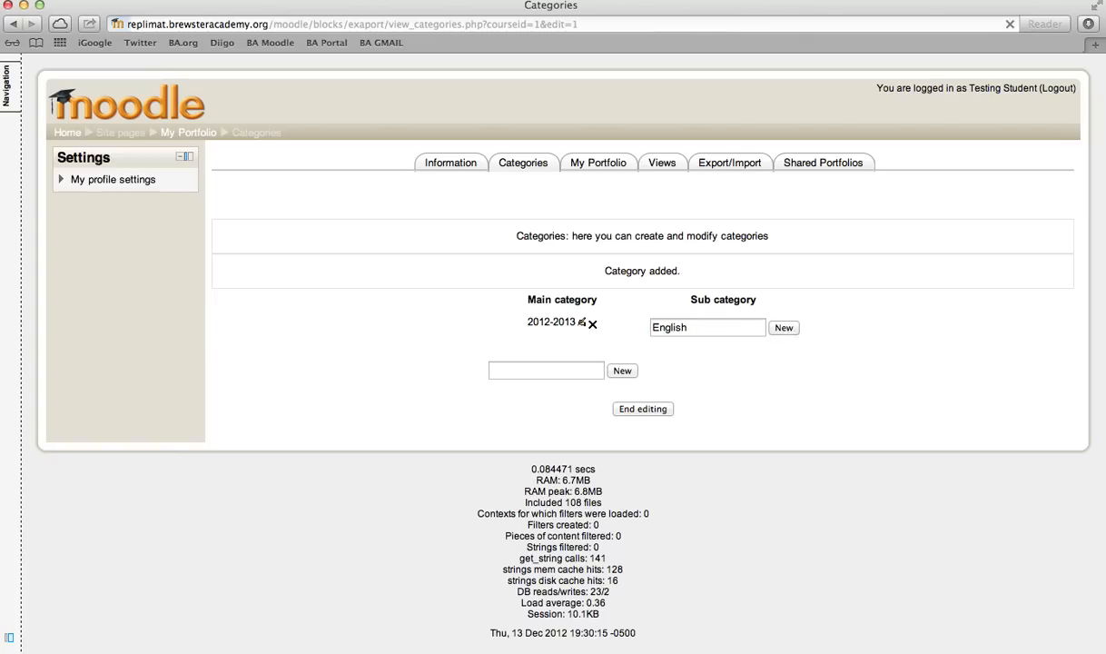
click(737, 346)
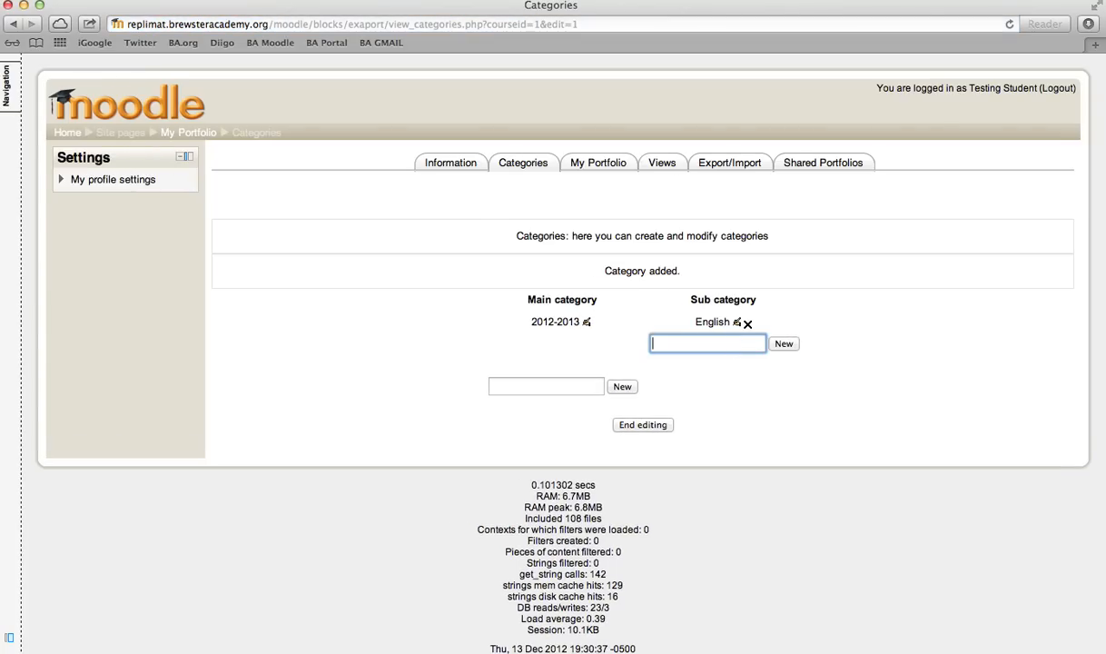
text(H)
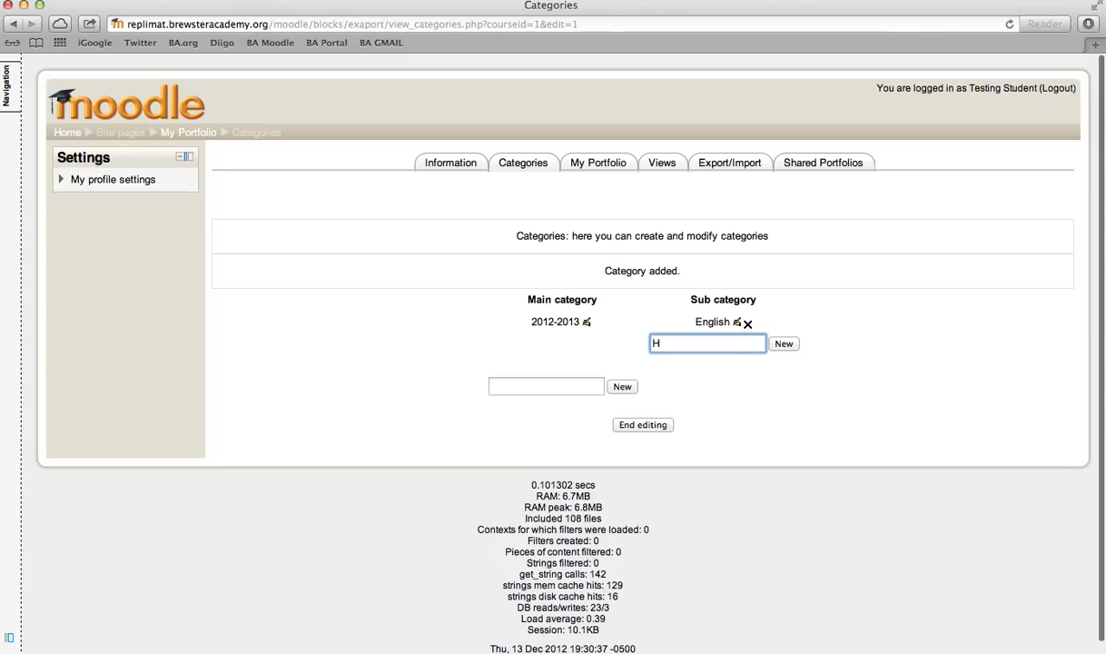
text(istory)
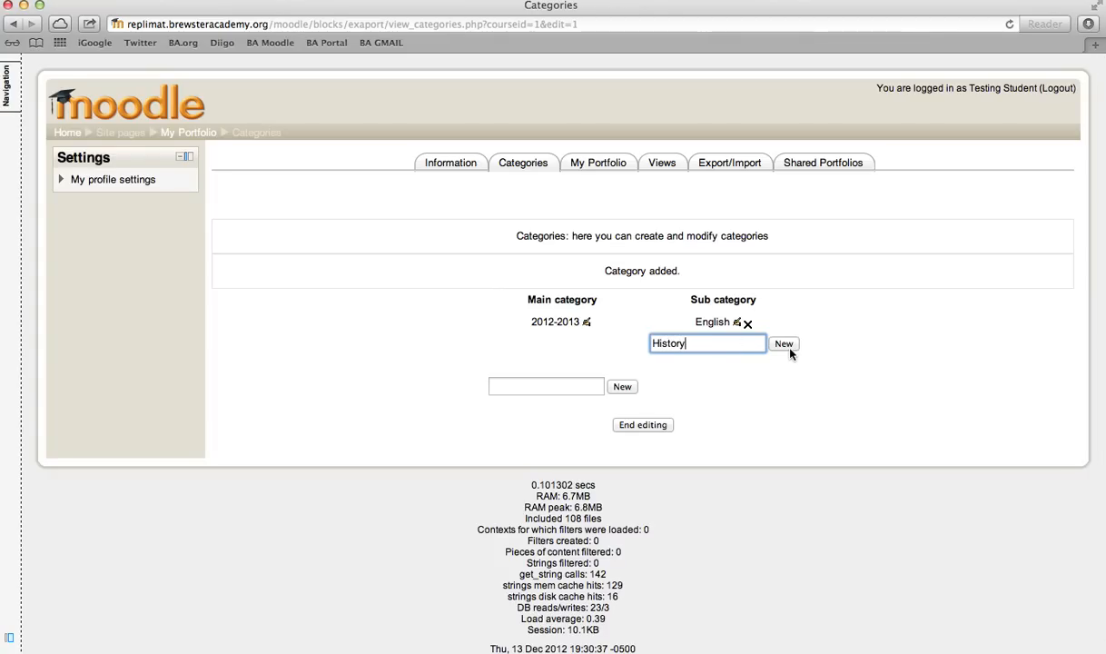
click(786, 347)
Add a Science subcategory under the 2012-2013 main category
click(741, 359)
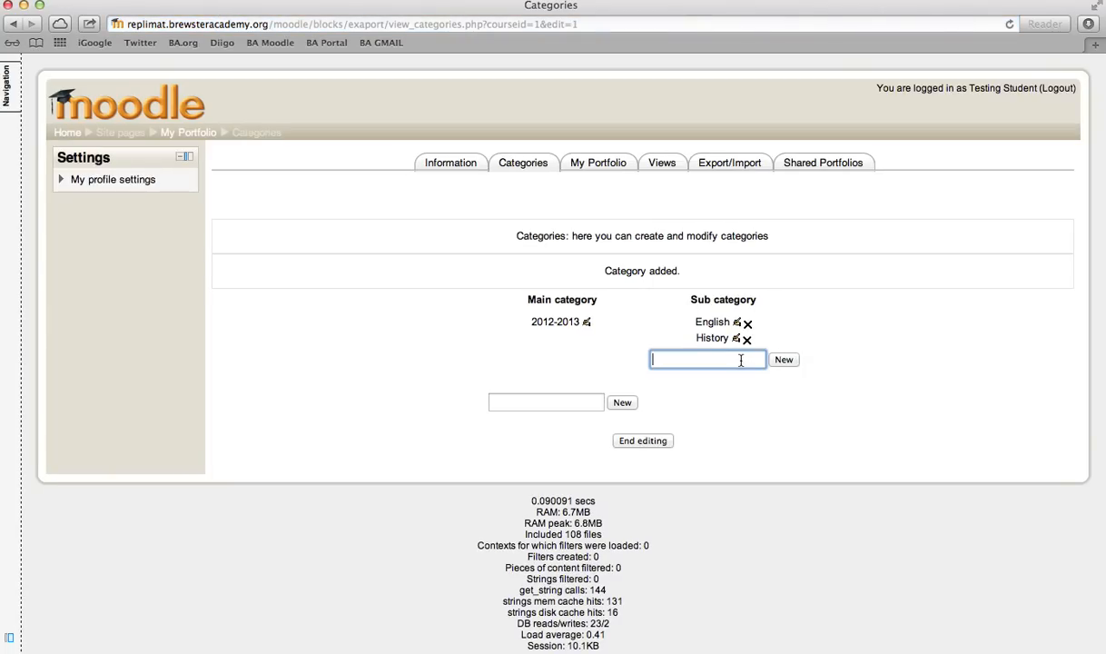
text(Scienc)
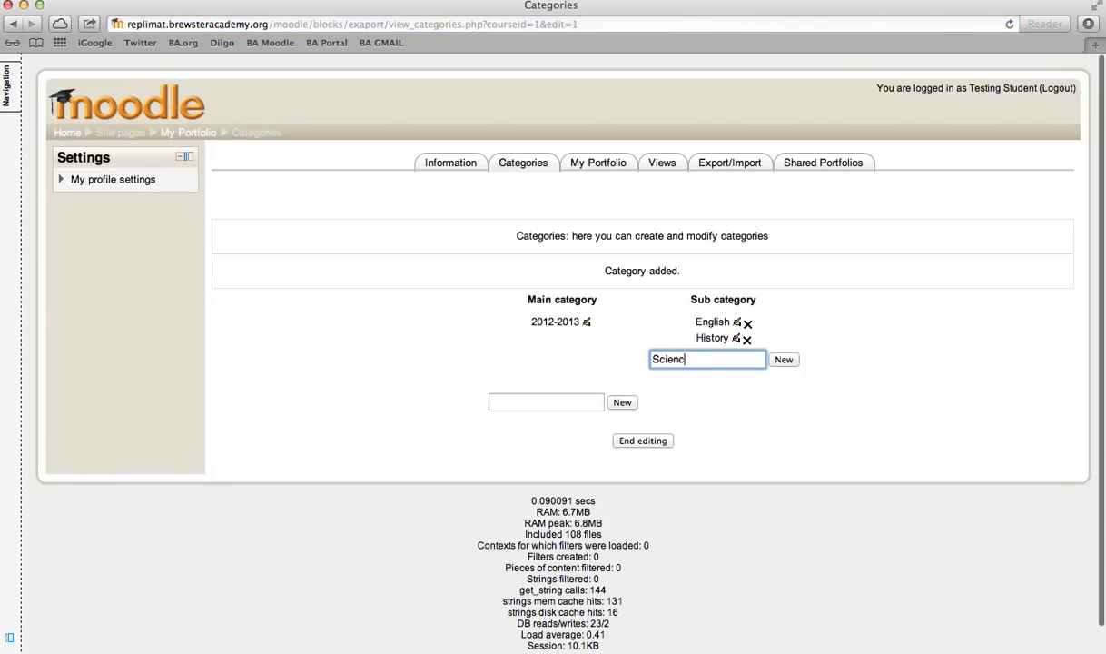
text(e)
click(786, 360)
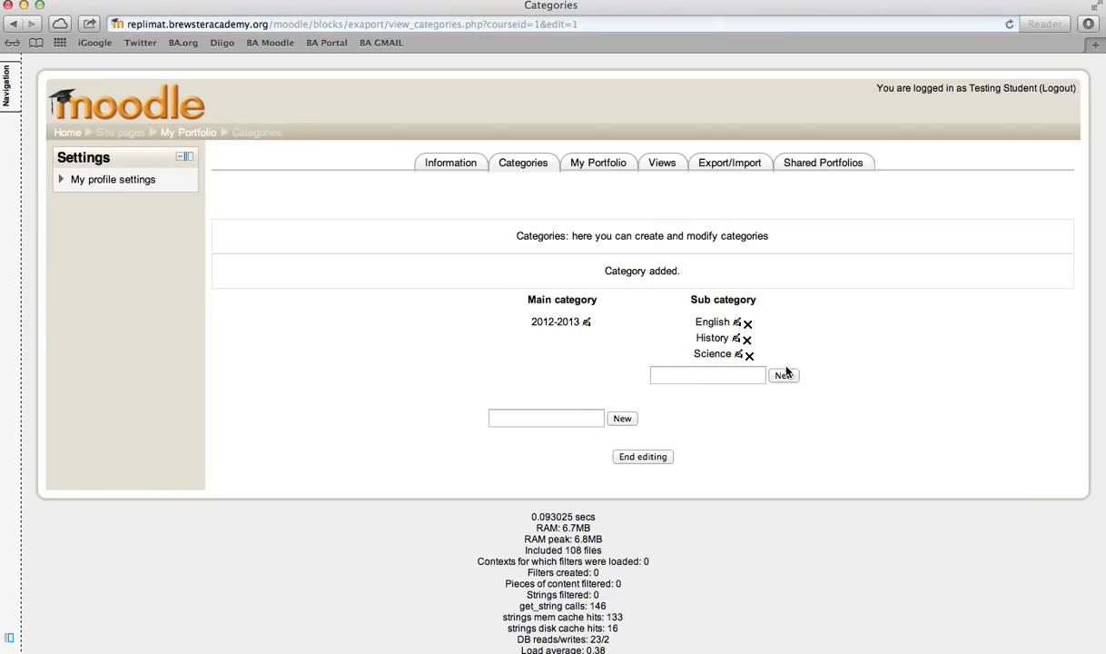
Add an unnamed subcategory under 2012-2013 and rename it Math
click(785, 374)
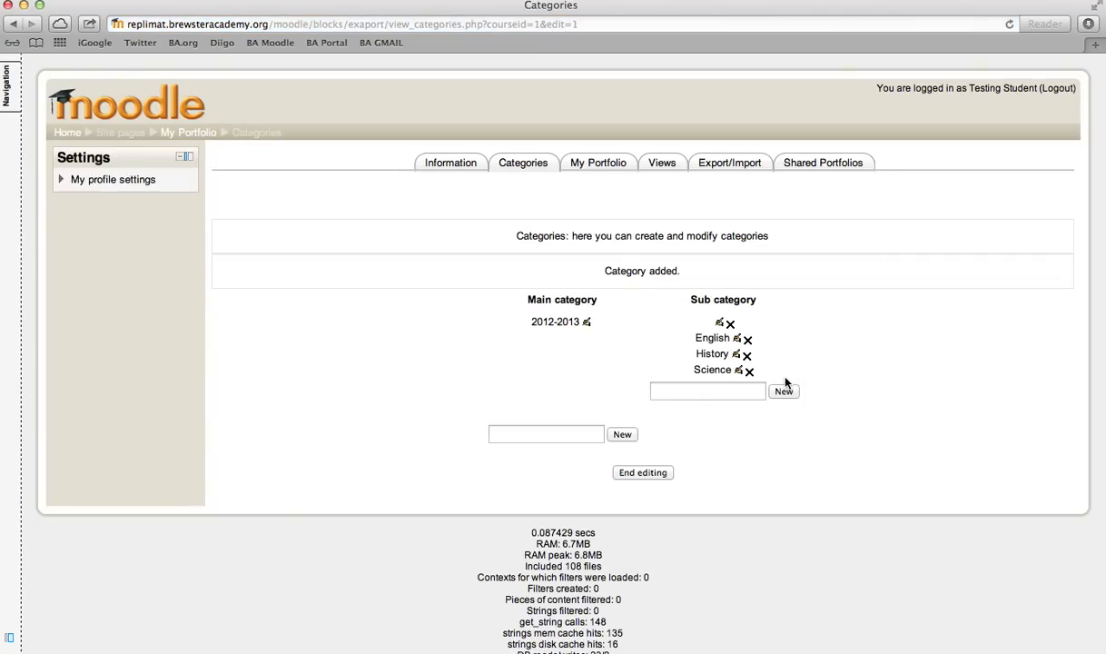
click(743, 389)
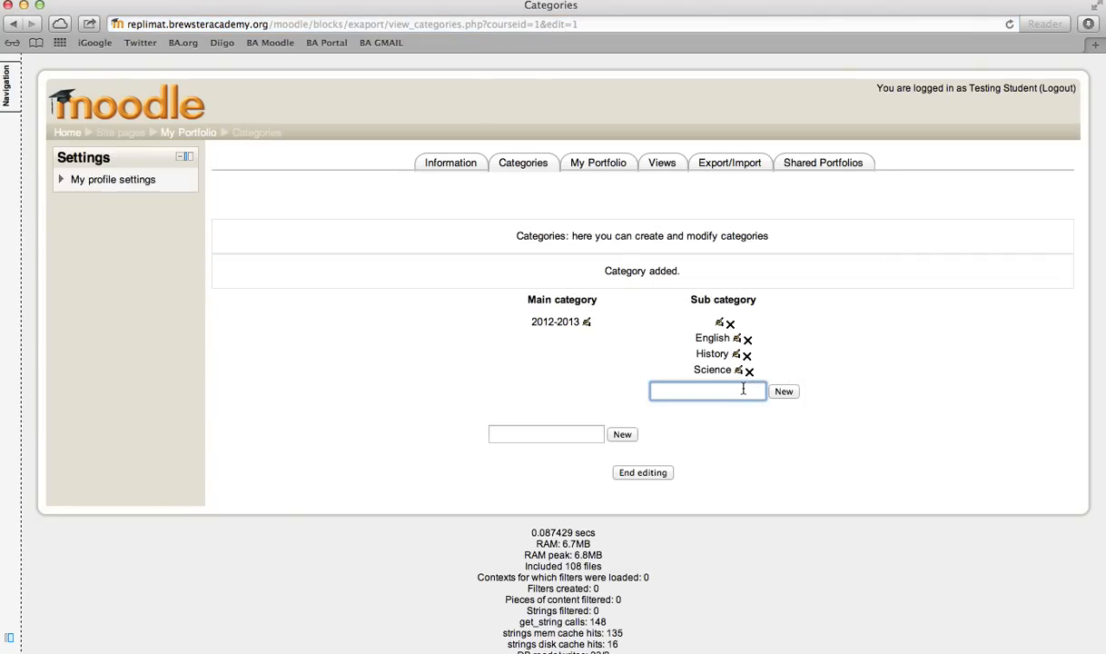
click(720, 324)
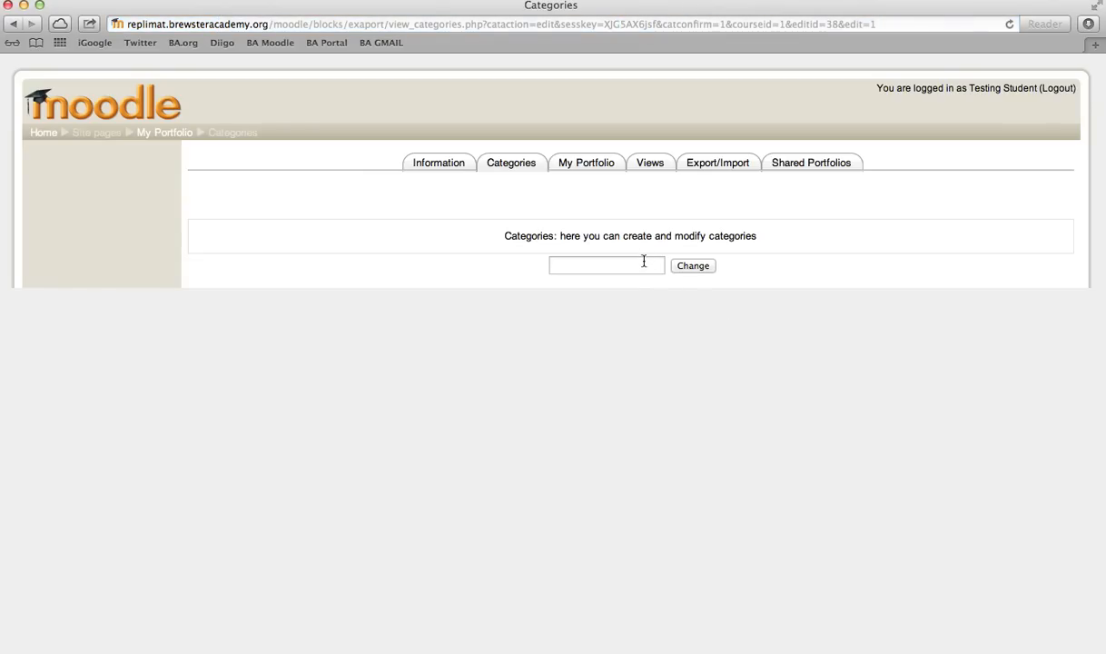
click(638, 269)
text(Math)
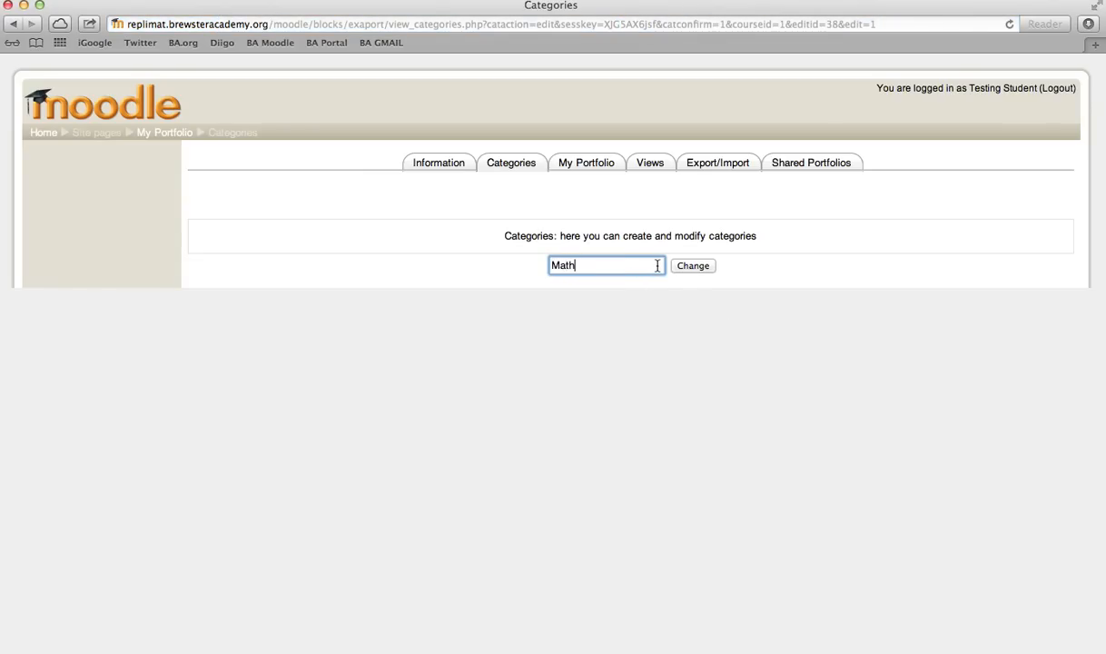
click(691, 266)
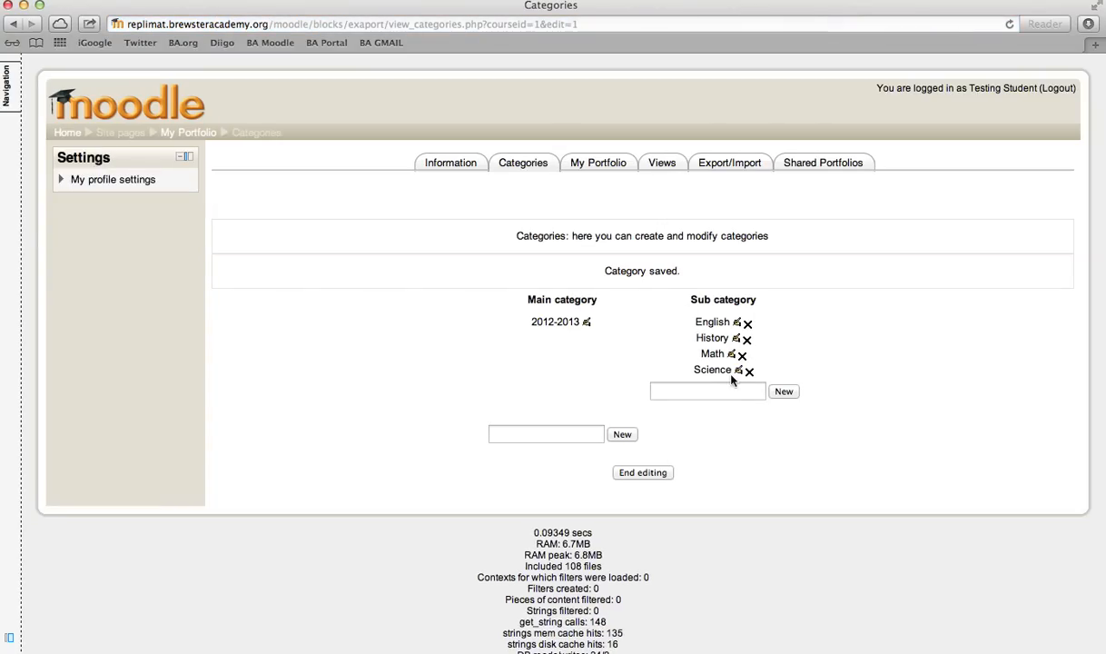
Add an Arts subcategory under the 2012-2013 main category
click(738, 392)
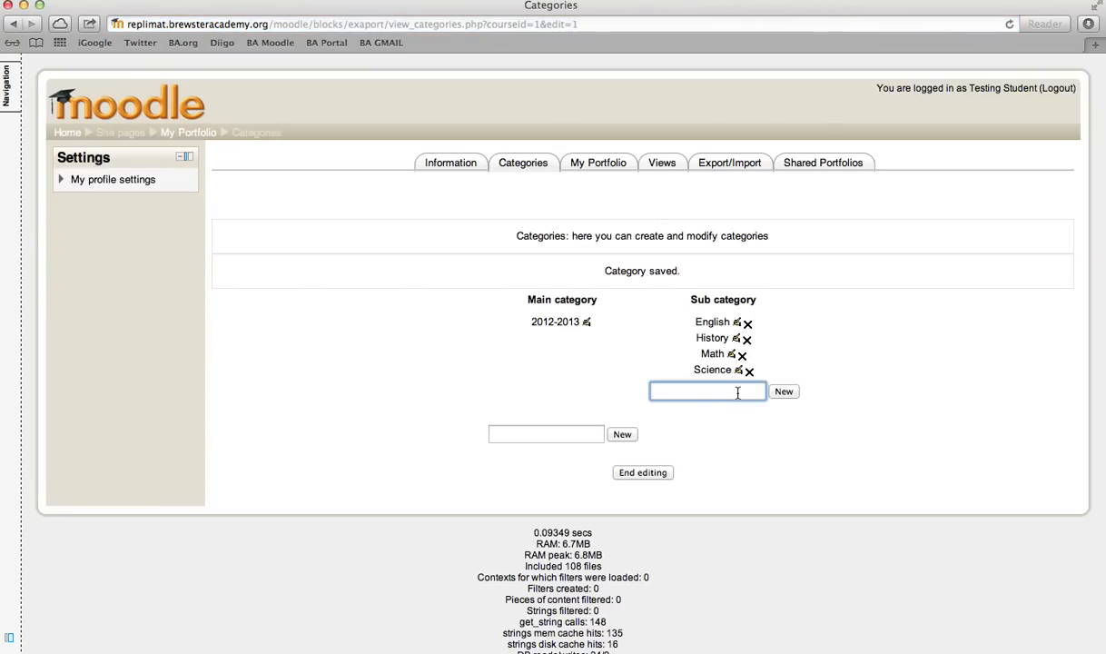
text(Arts)
click(784, 391)
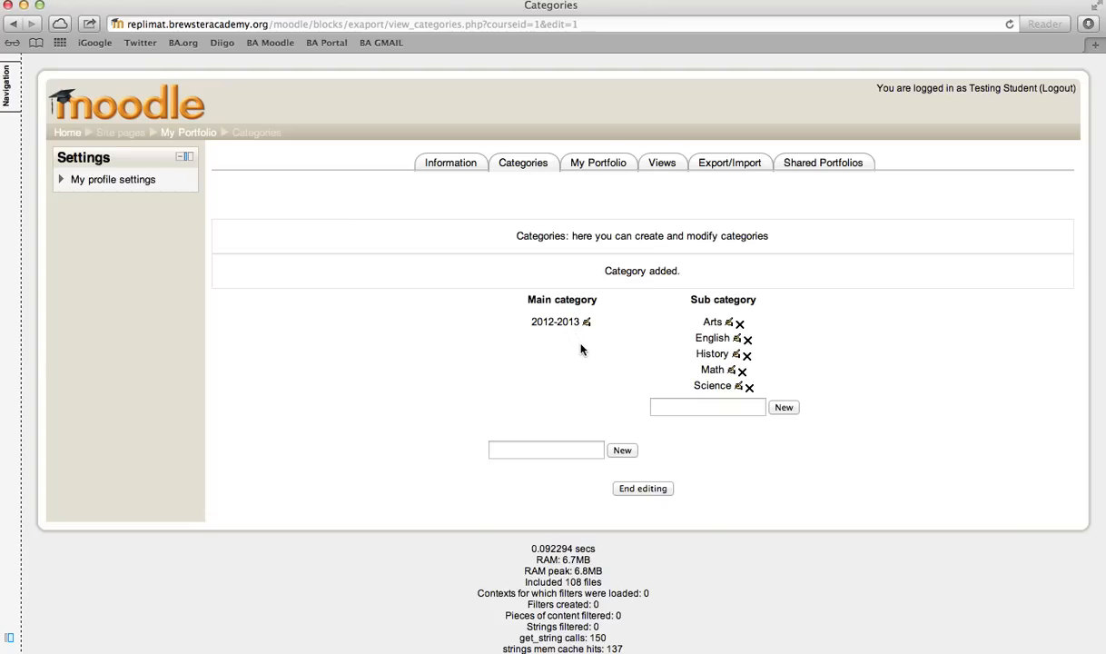
Add a main category named 2013-2014 and finish editing the categories
click(584, 450)
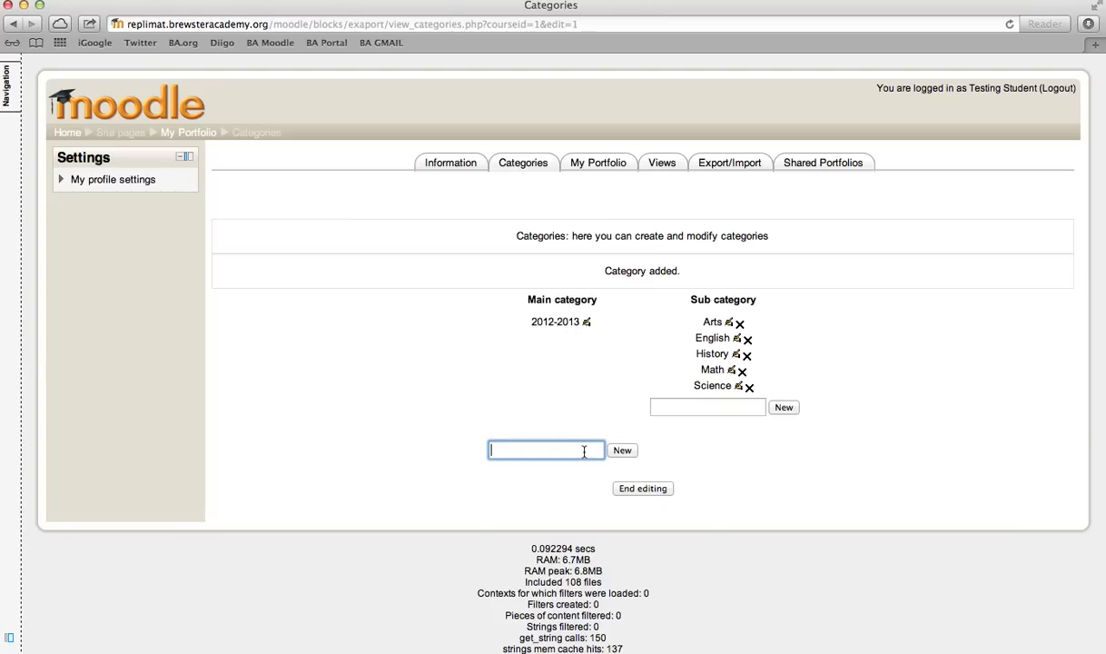
text(201)
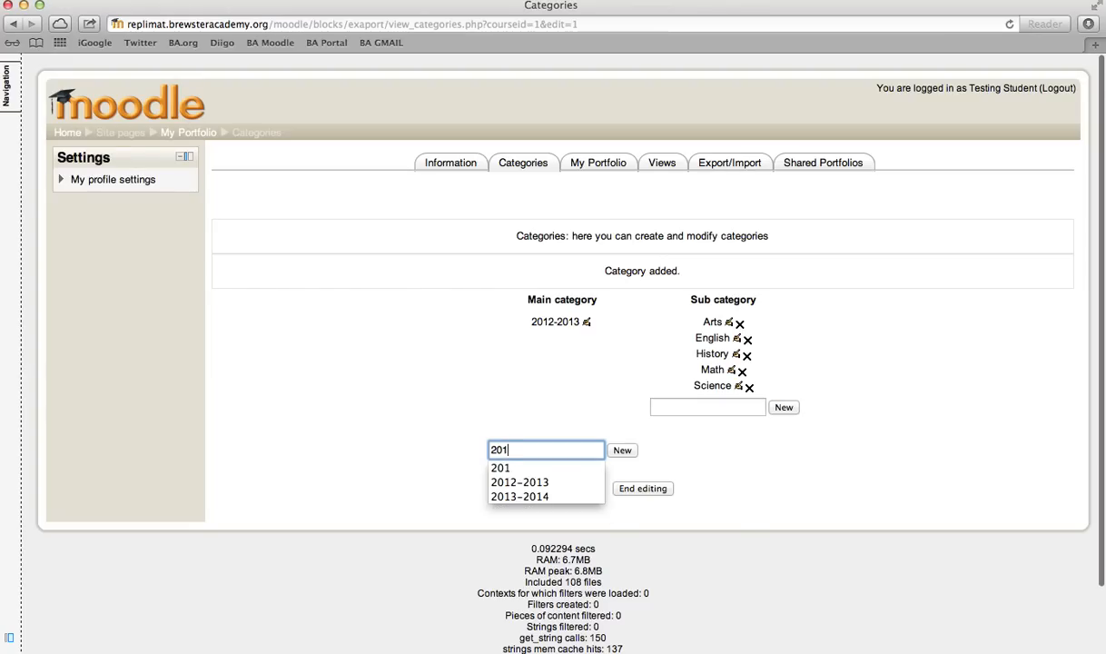
text(3-)
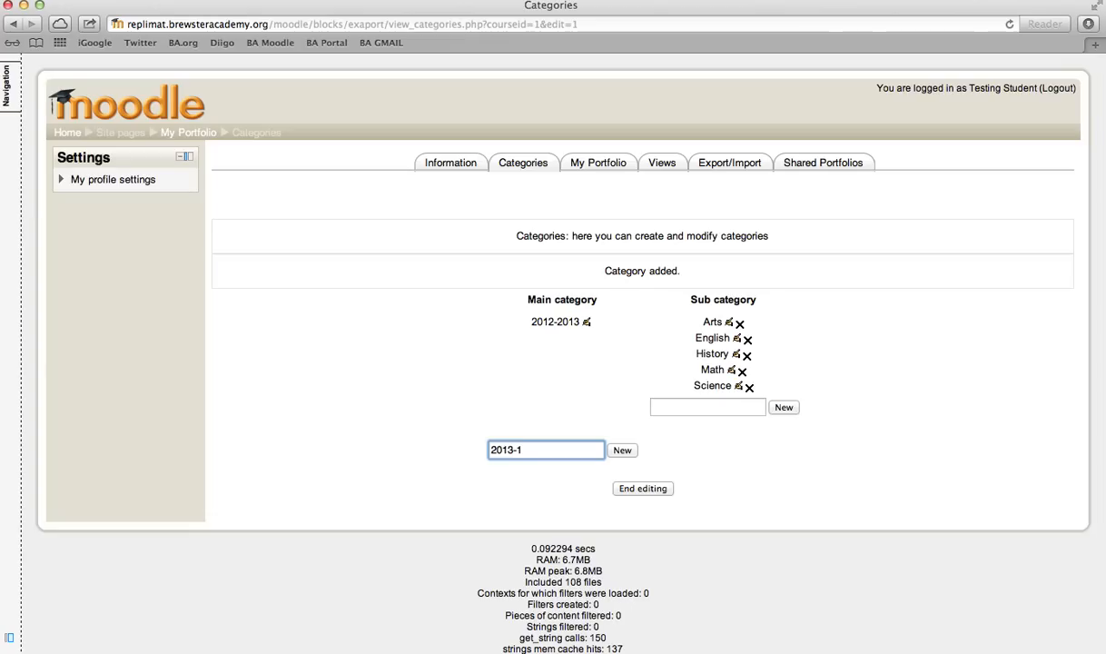
text(2)
key(BackSpace)
key(BackSpace)
text(2014)
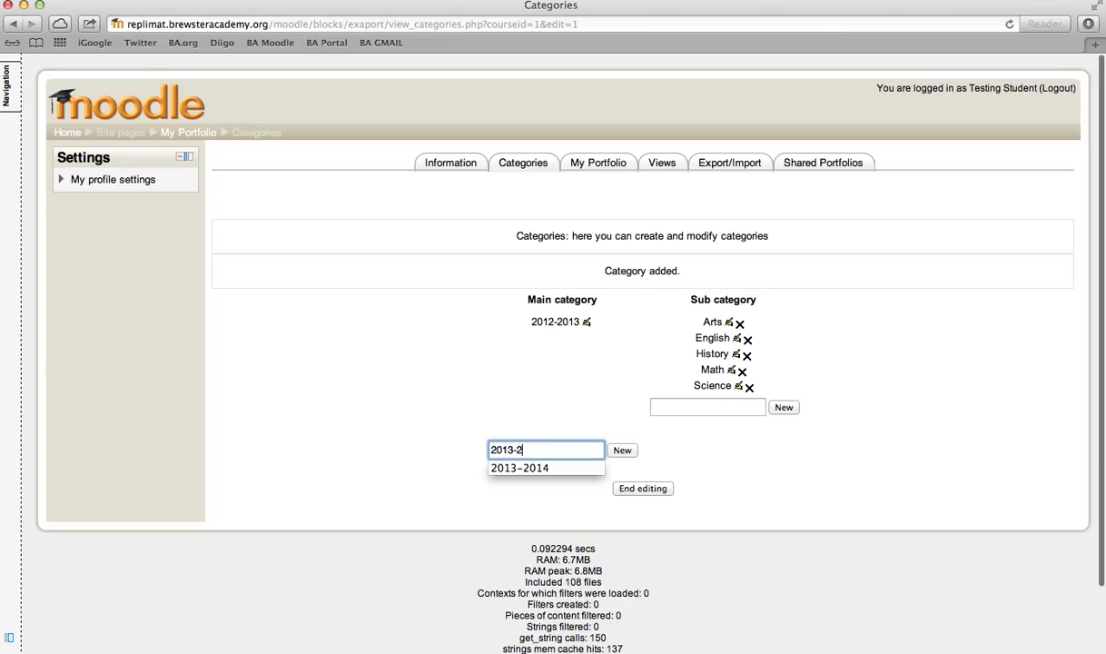
click(622, 450)
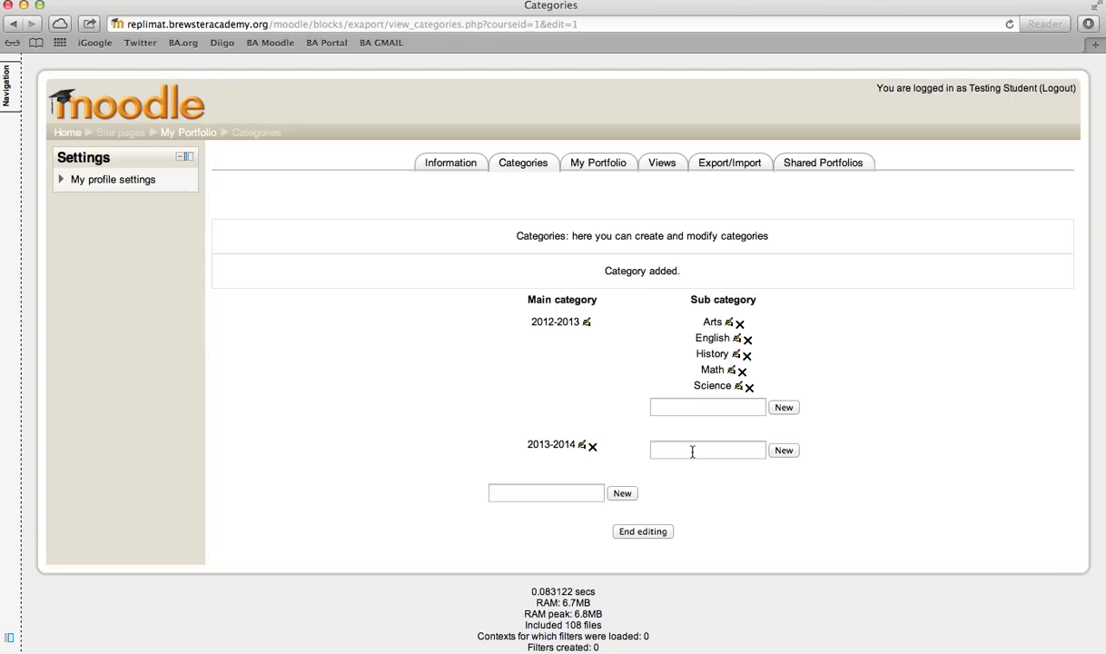
click(644, 531)
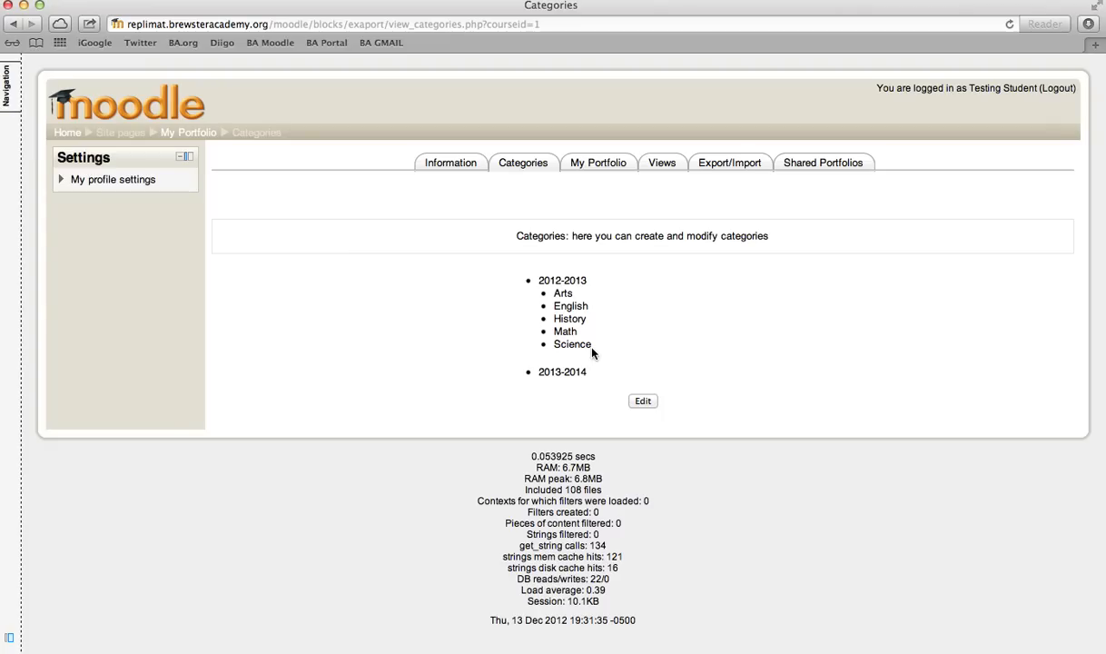
Start a new item of type File in My Portfolio
click(596, 167)
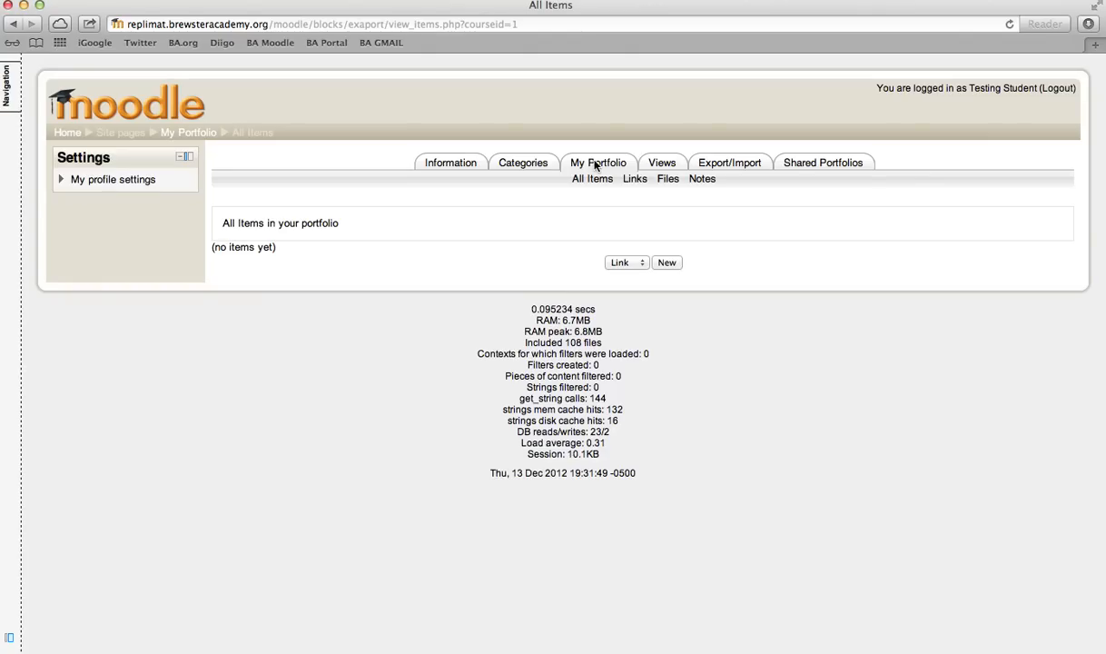
click(624, 263)
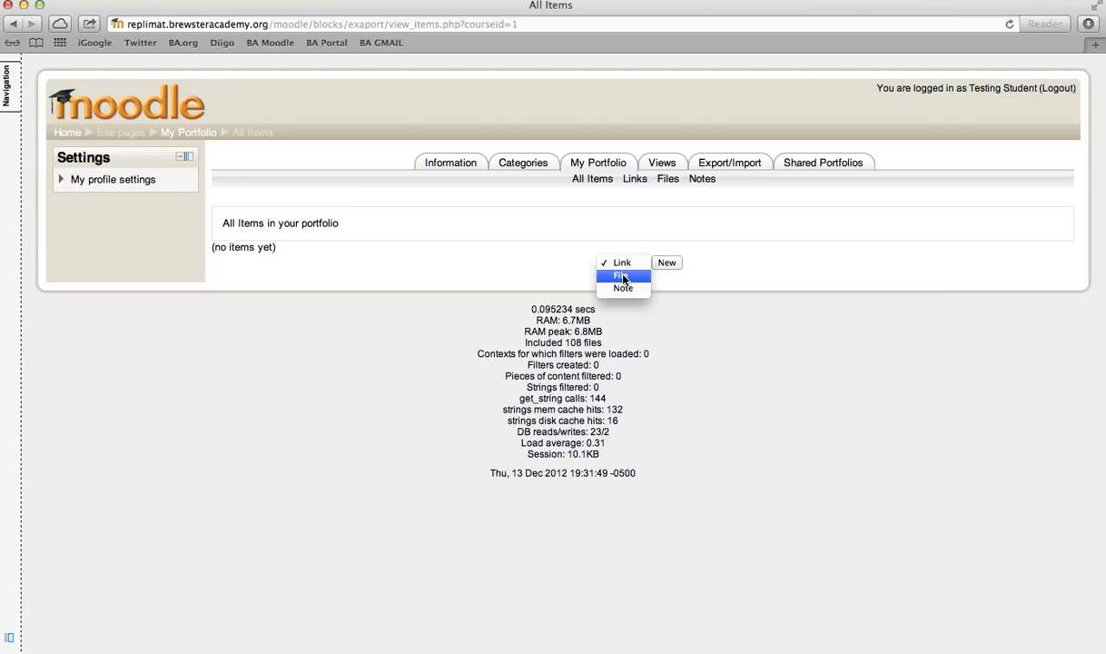
click(623, 277)
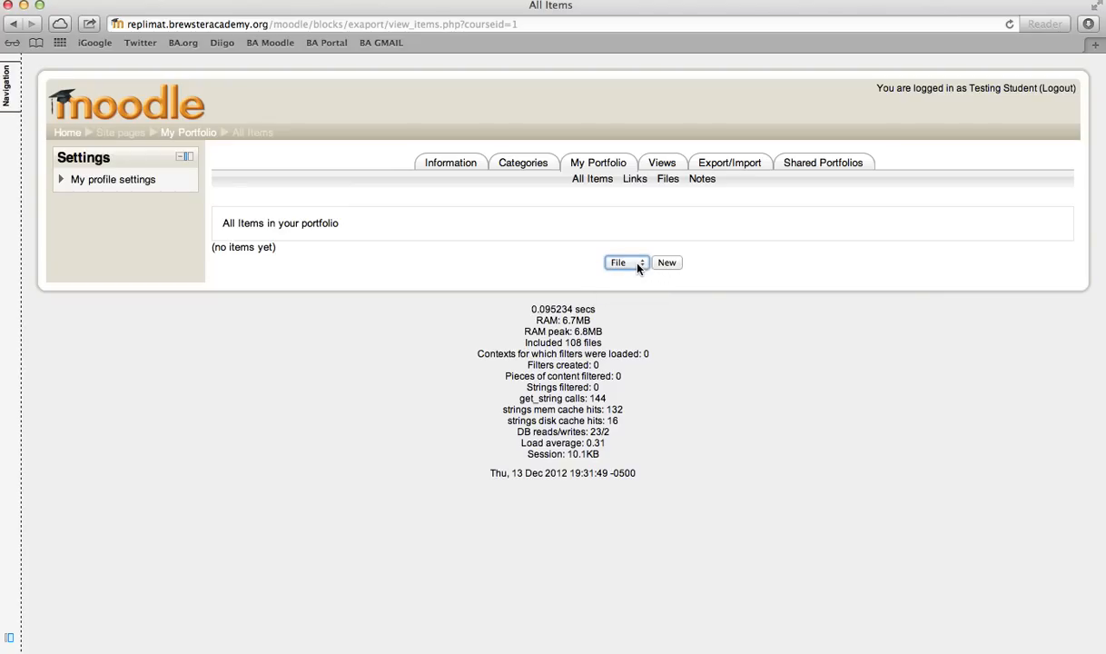
click(639, 268)
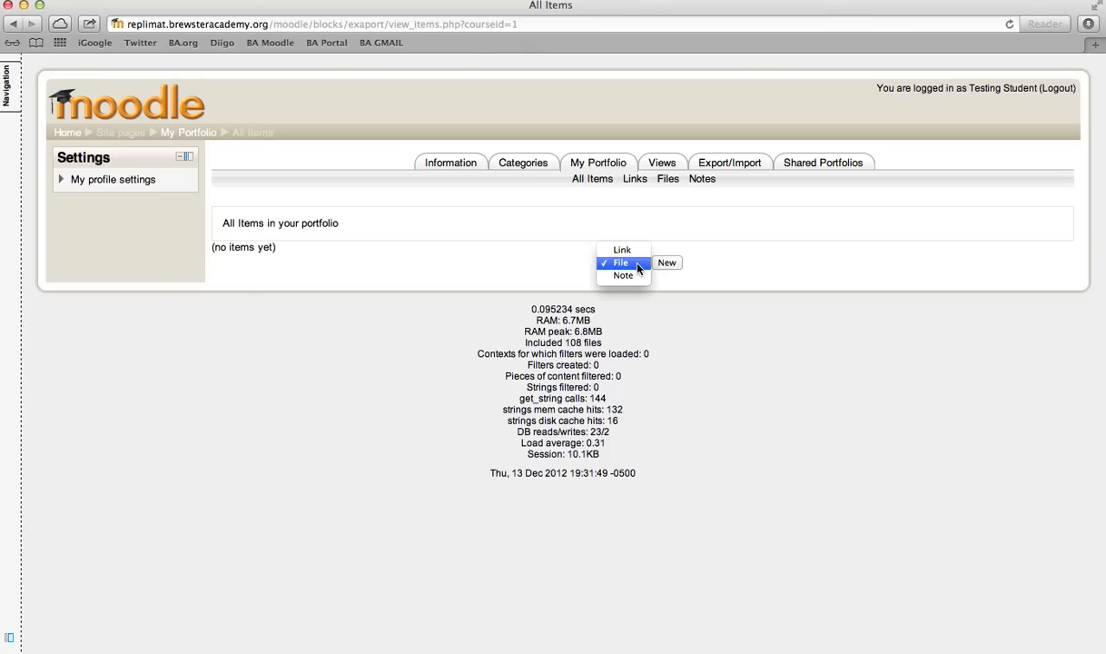
click(639, 268)
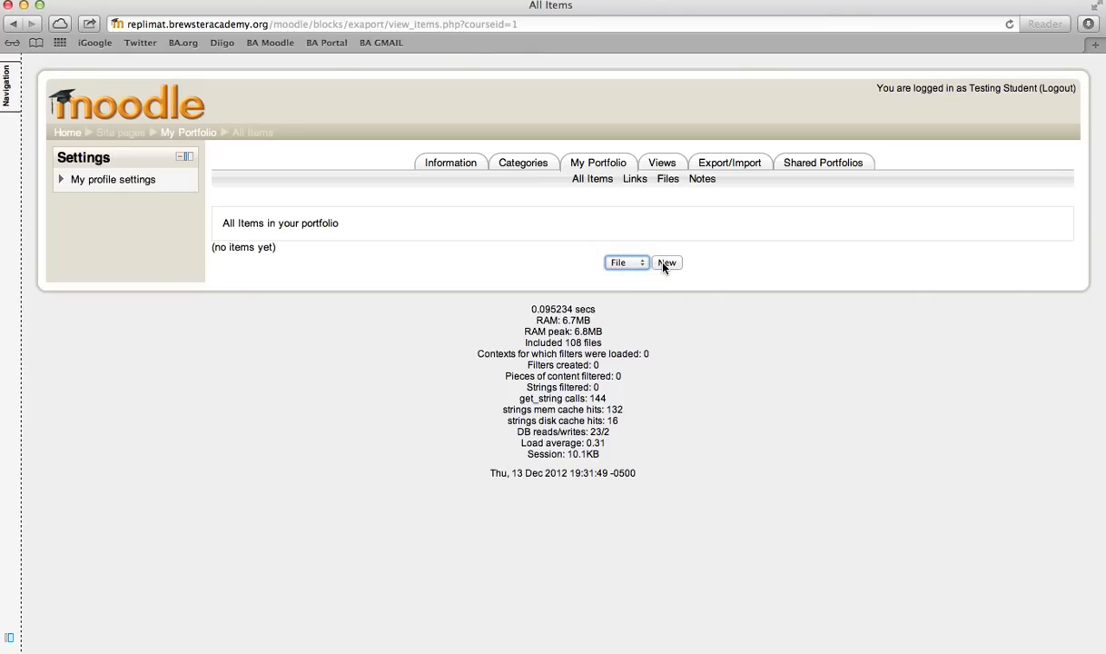
click(665, 262)
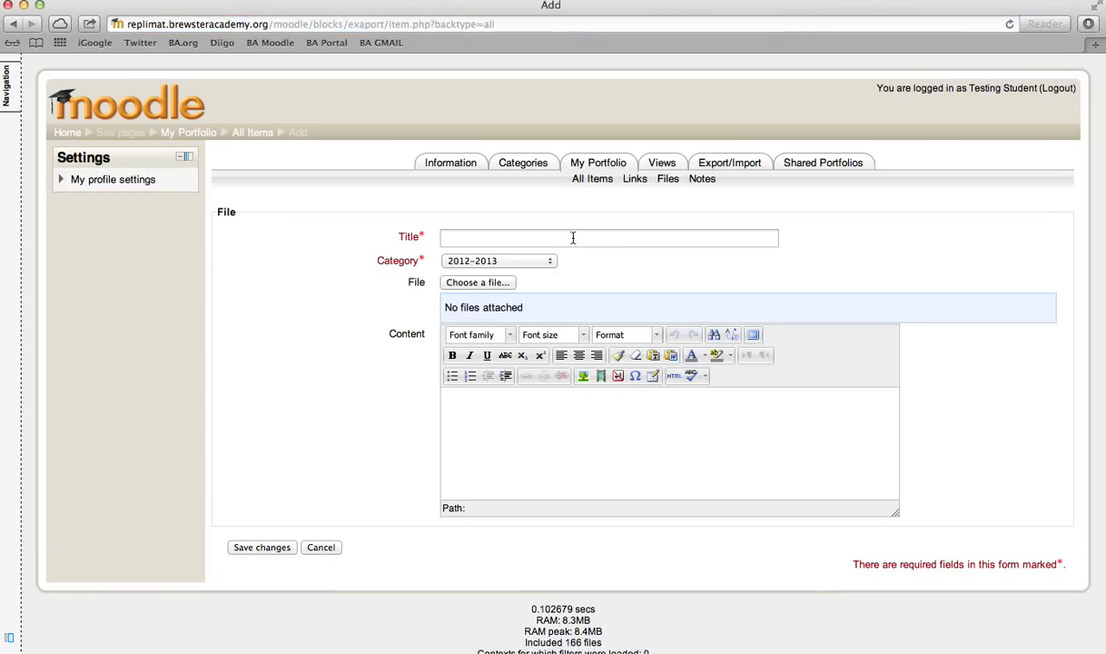
Title the file item "BA skills paper" and assign it to the 2012-2013 English category
click(573, 238)
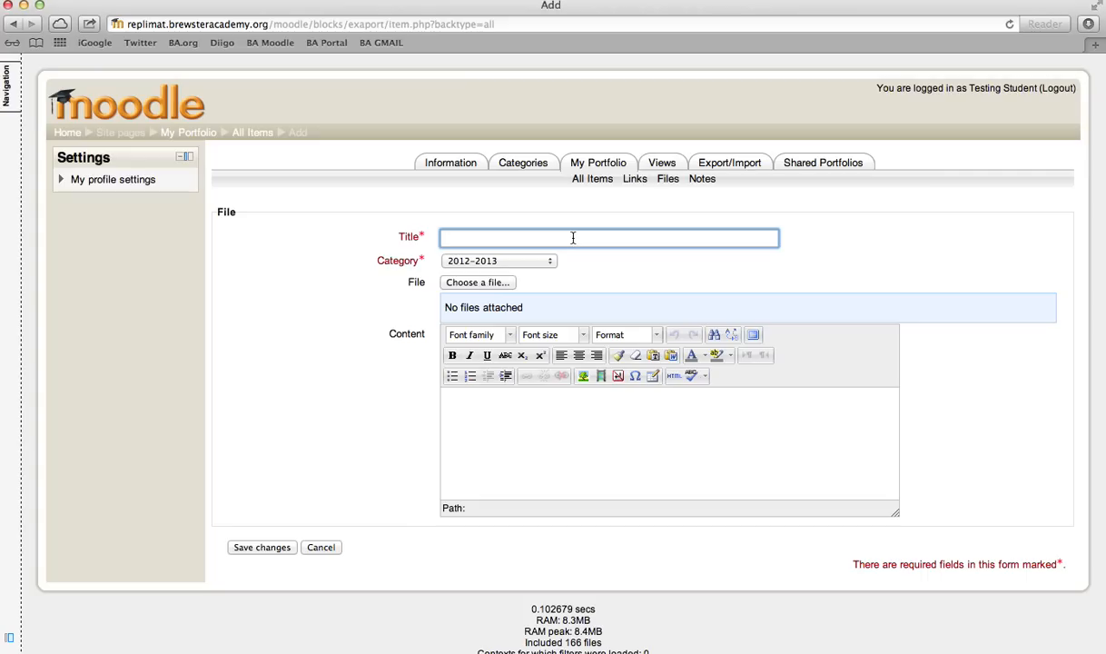
text(BA skills pap)
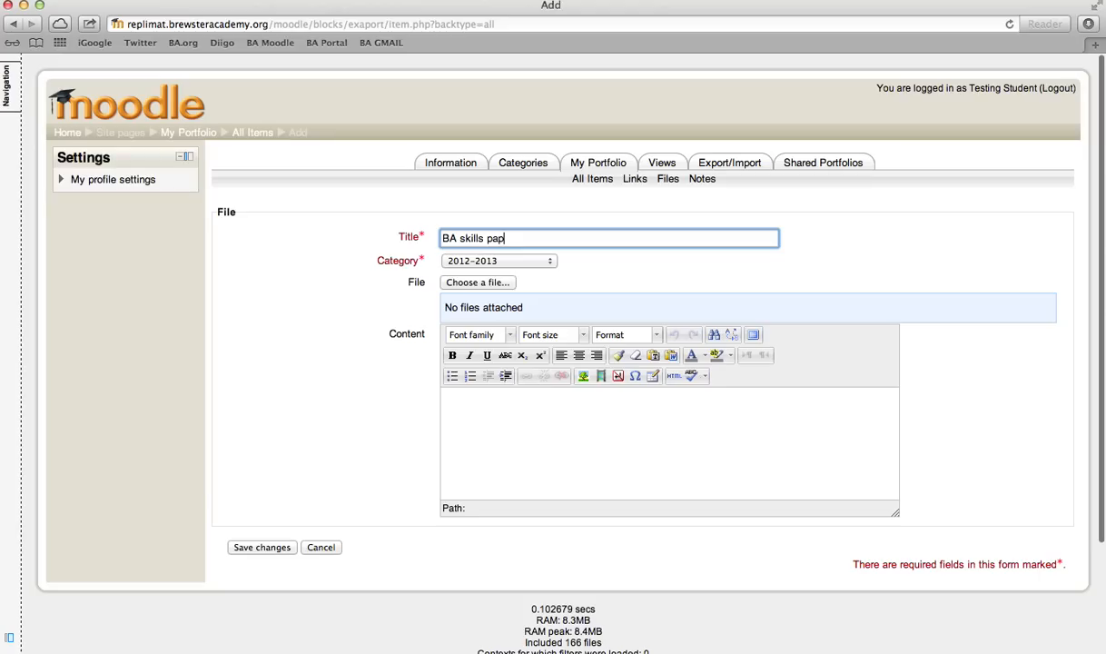
text(er)
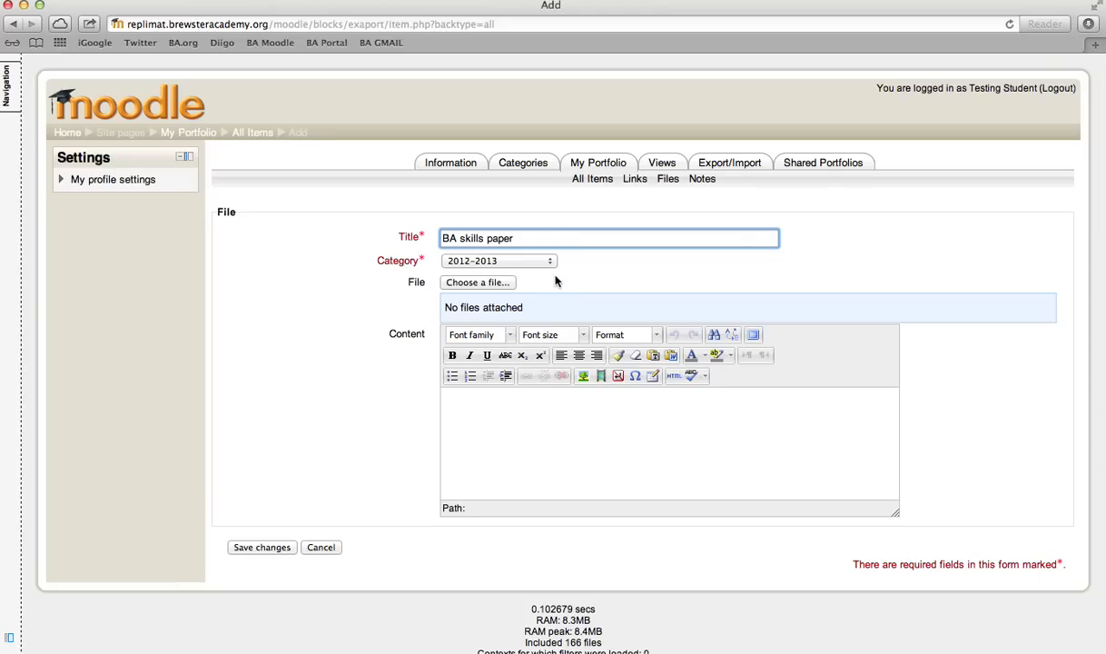
click(532, 261)
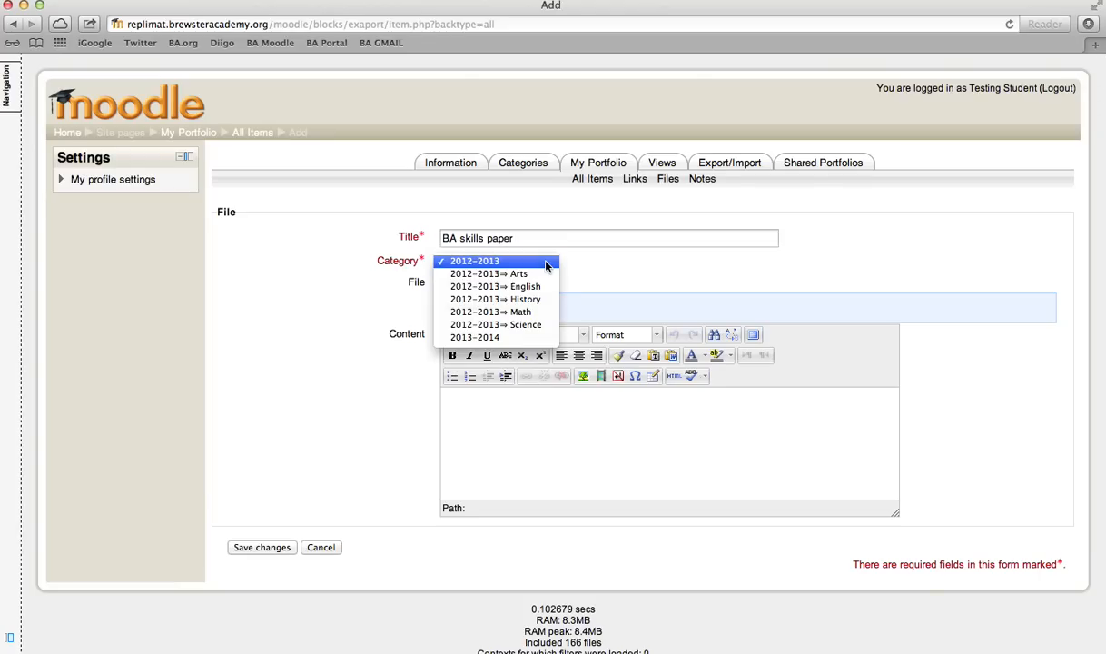
click(478, 287)
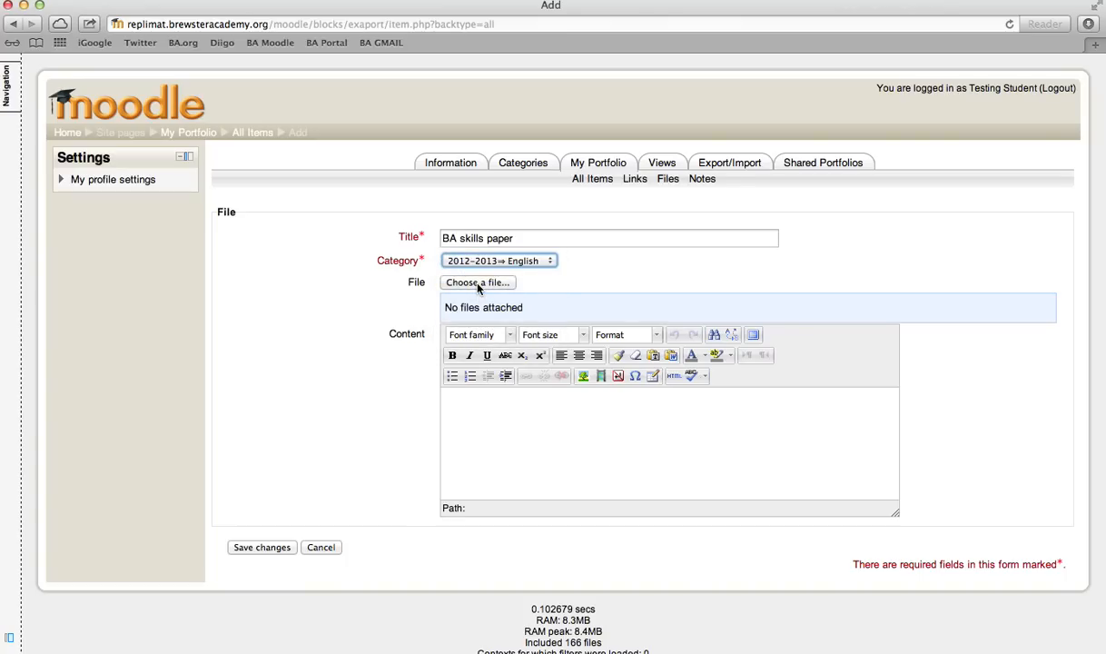
Upload 21st Century learning.pdf from the Desktop's exabis files folder as the item's attachment
click(479, 284)
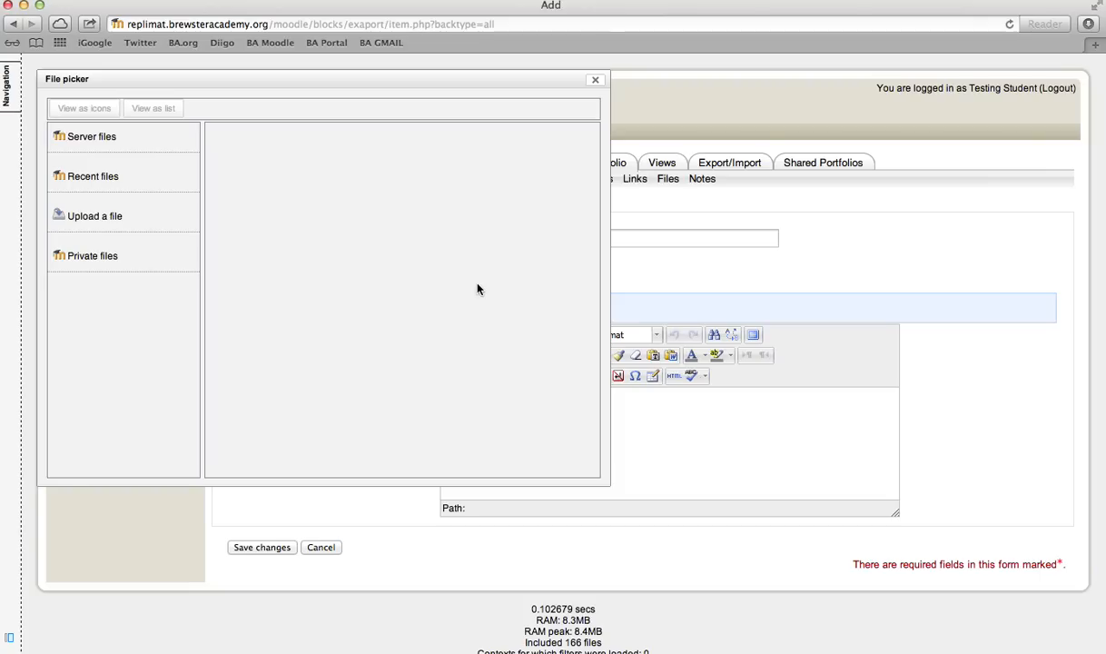
click(106, 225)
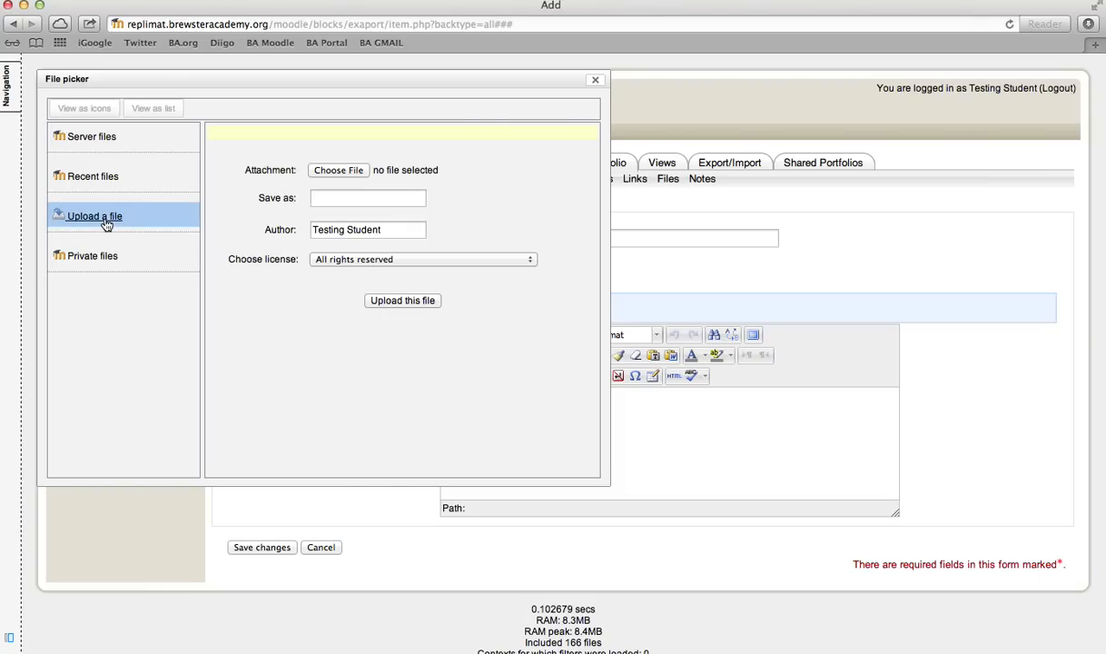
click(327, 171)
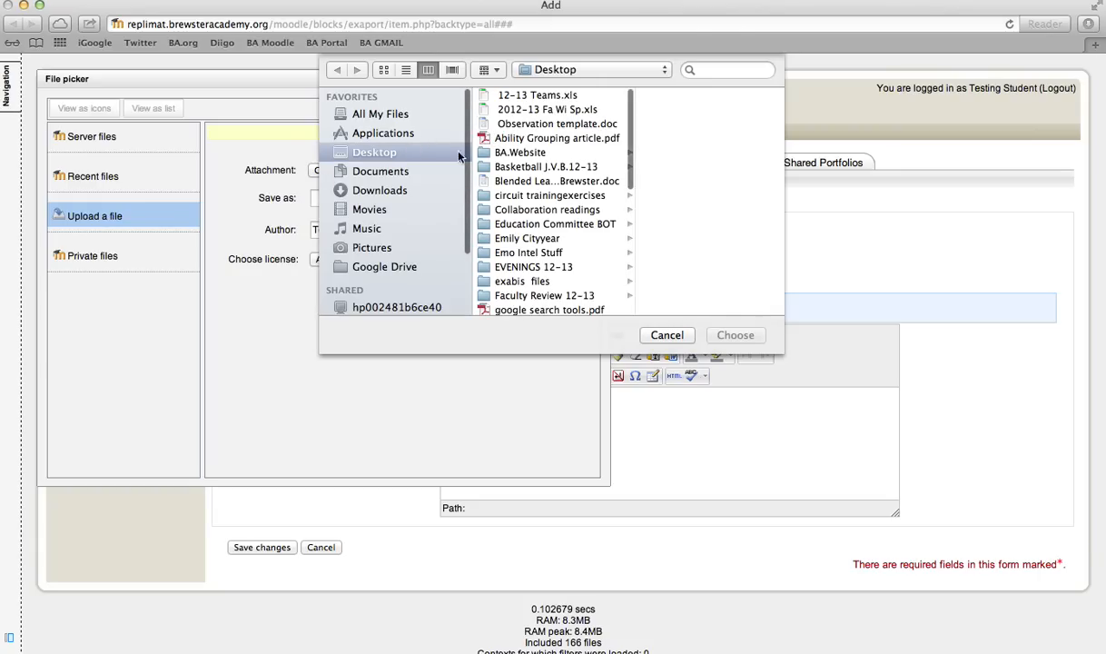
click(507, 281)
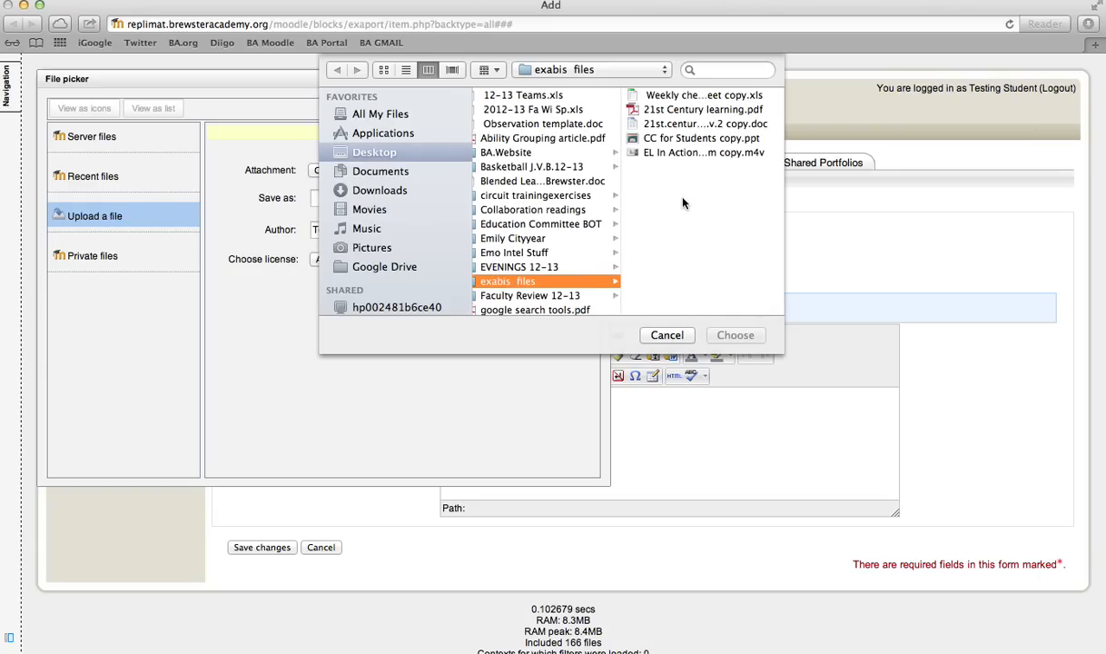
click(683, 110)
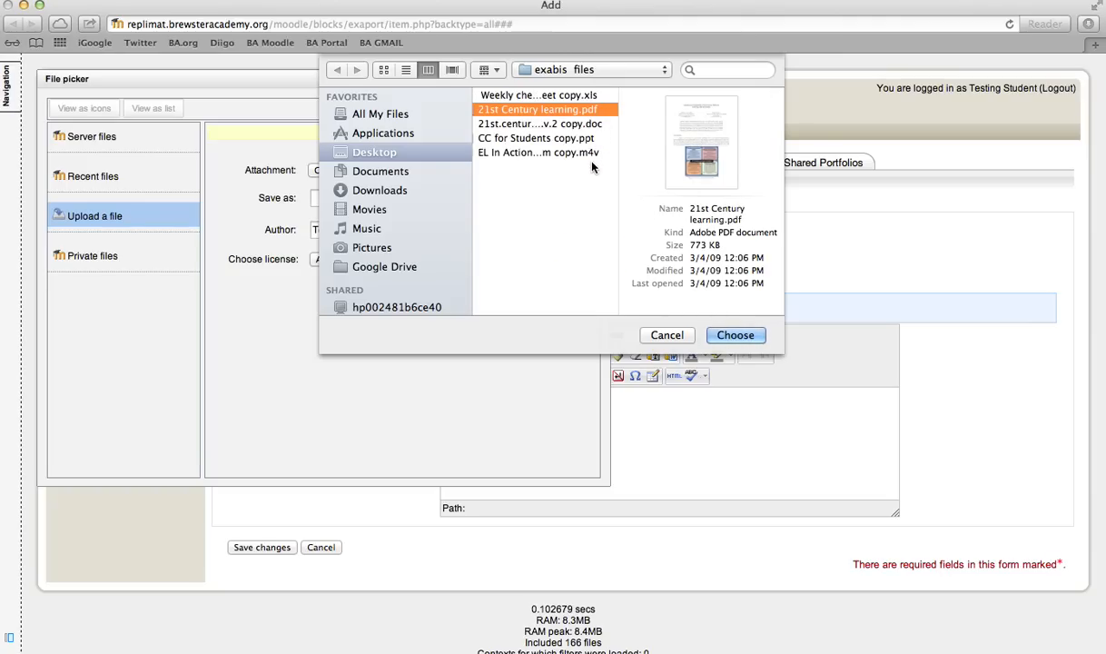
click(732, 335)
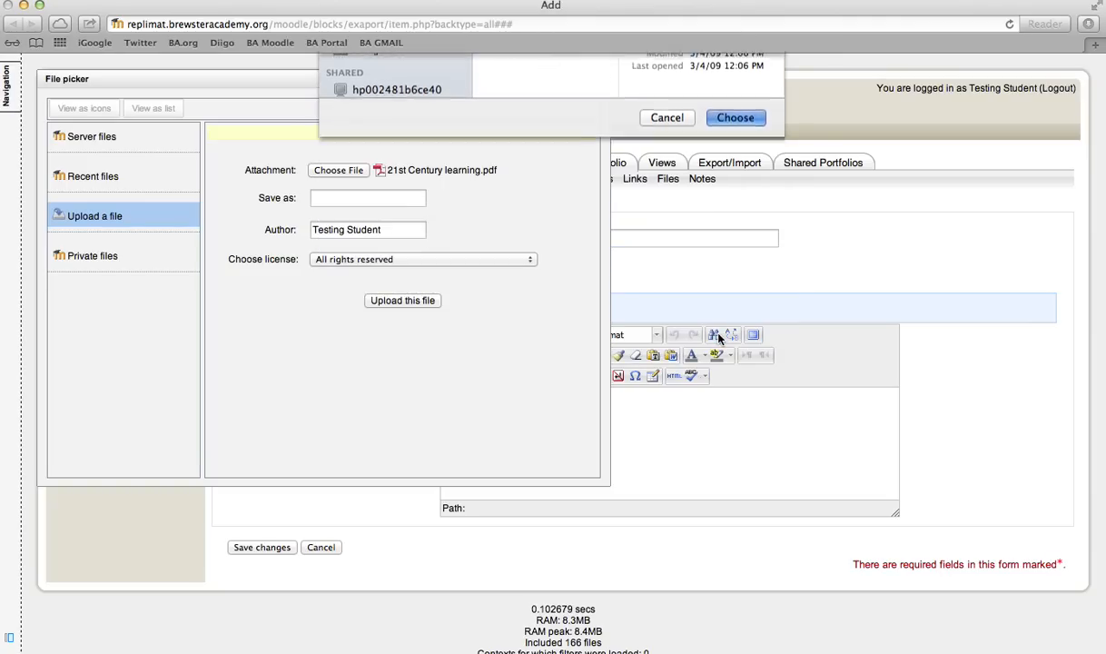
click(419, 304)
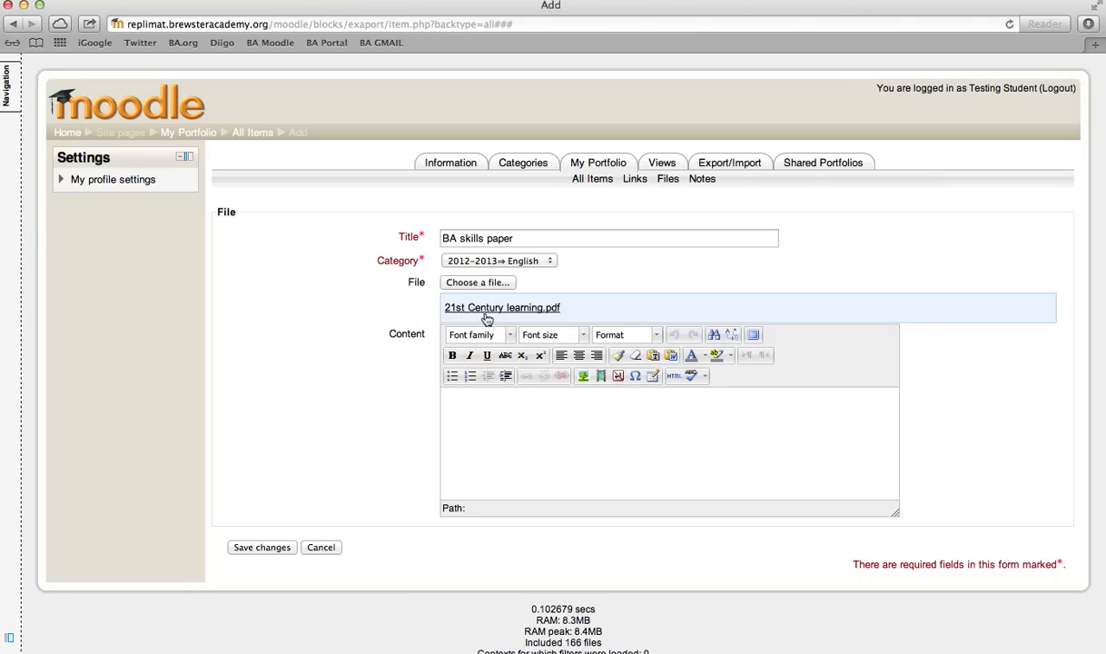
Enter "This is a paper about skills at Brewster..." as the item's content and save the item
click(513, 402)
text(This is a p)
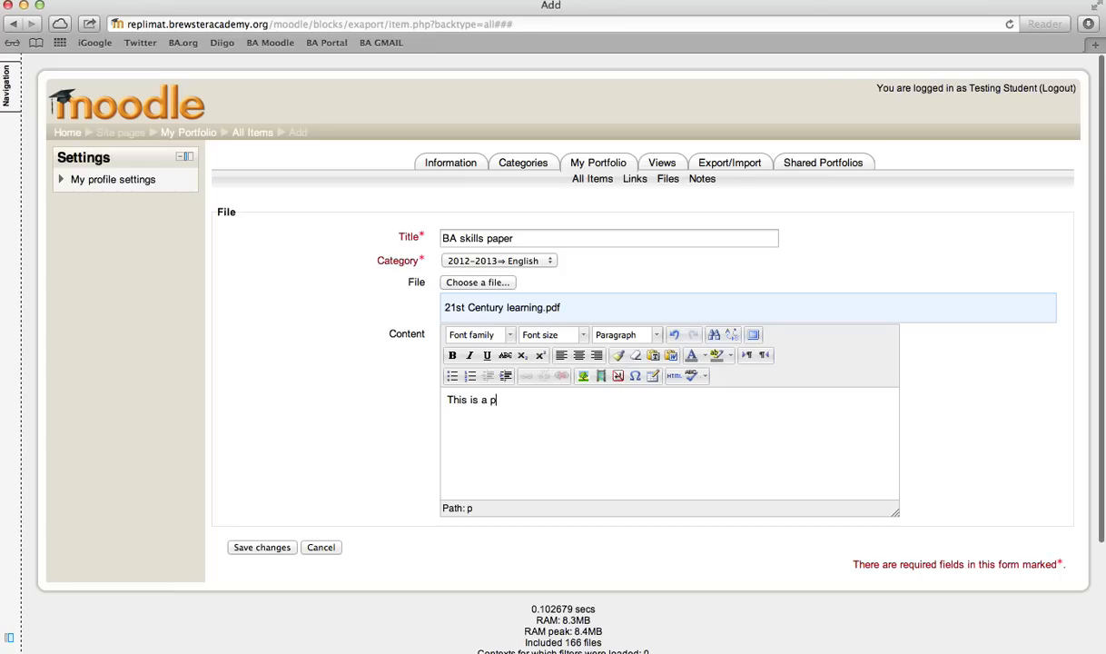
text(aper about skills at Bre)
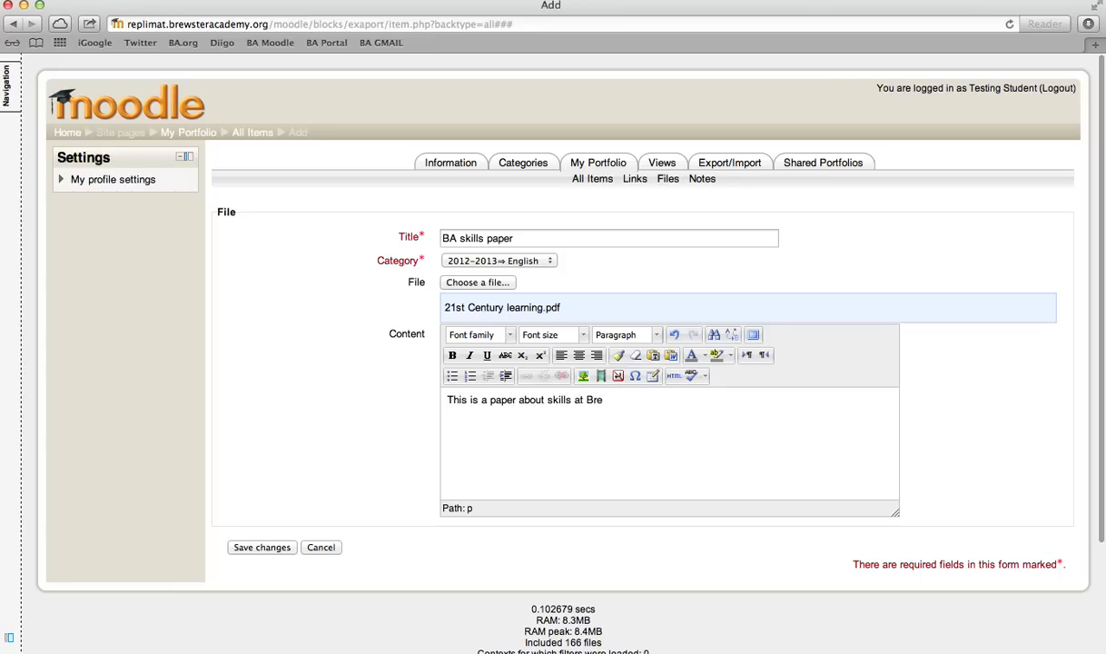
text(wster...)
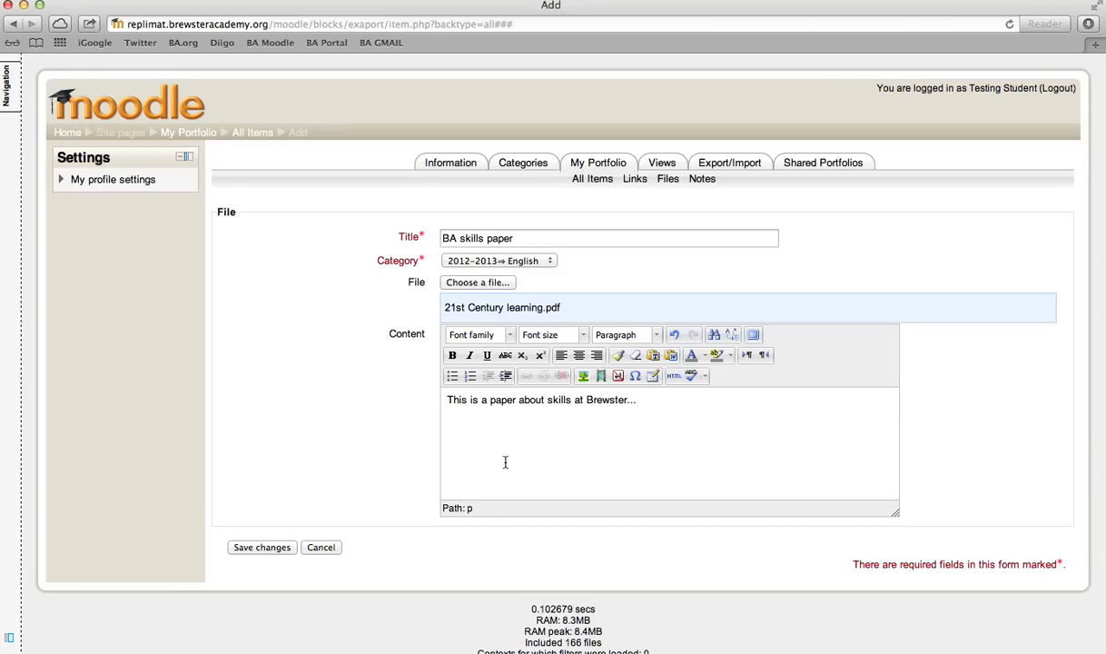
click(270, 549)
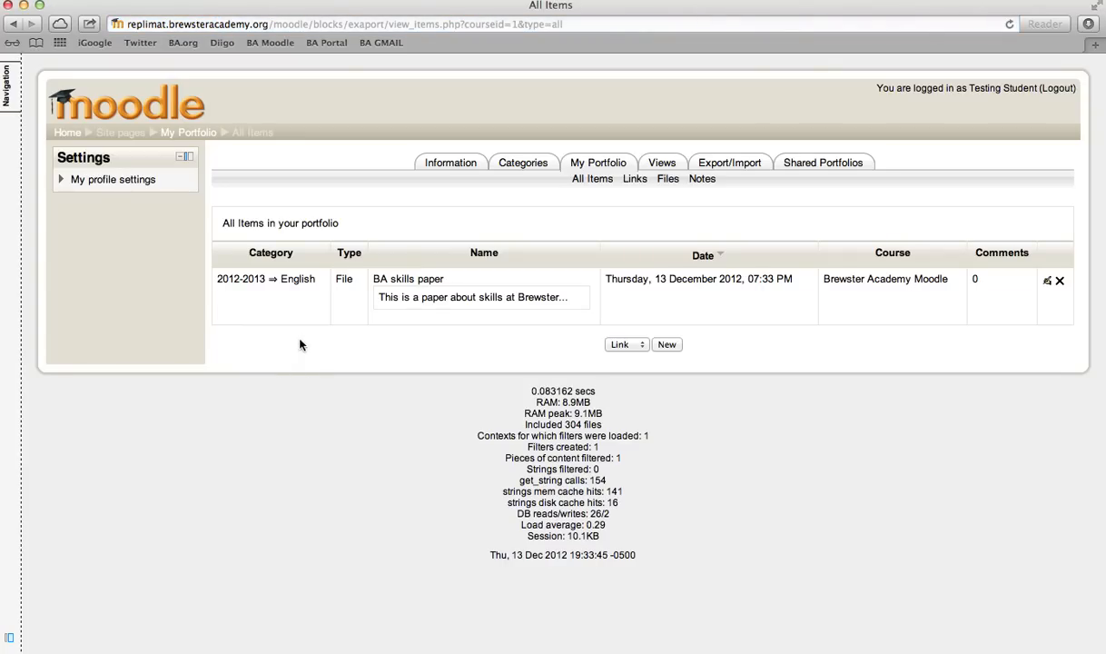
Start another File item titled "EL movie" and assign it to the 2012-2013 History category
click(616, 344)
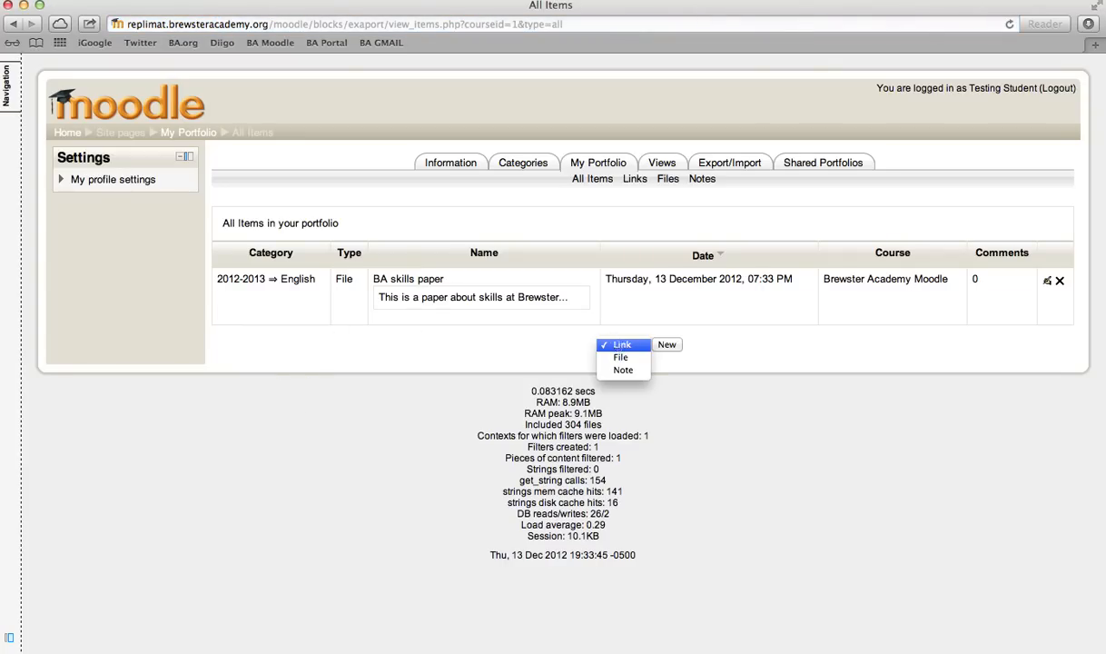
click(618, 358)
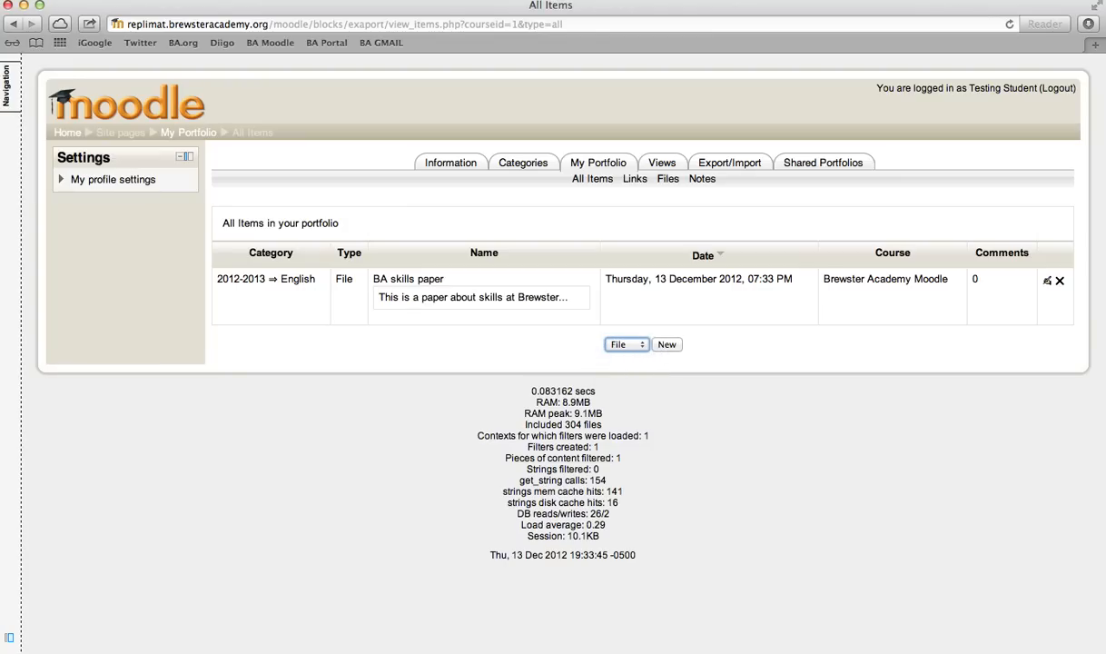
click(666, 345)
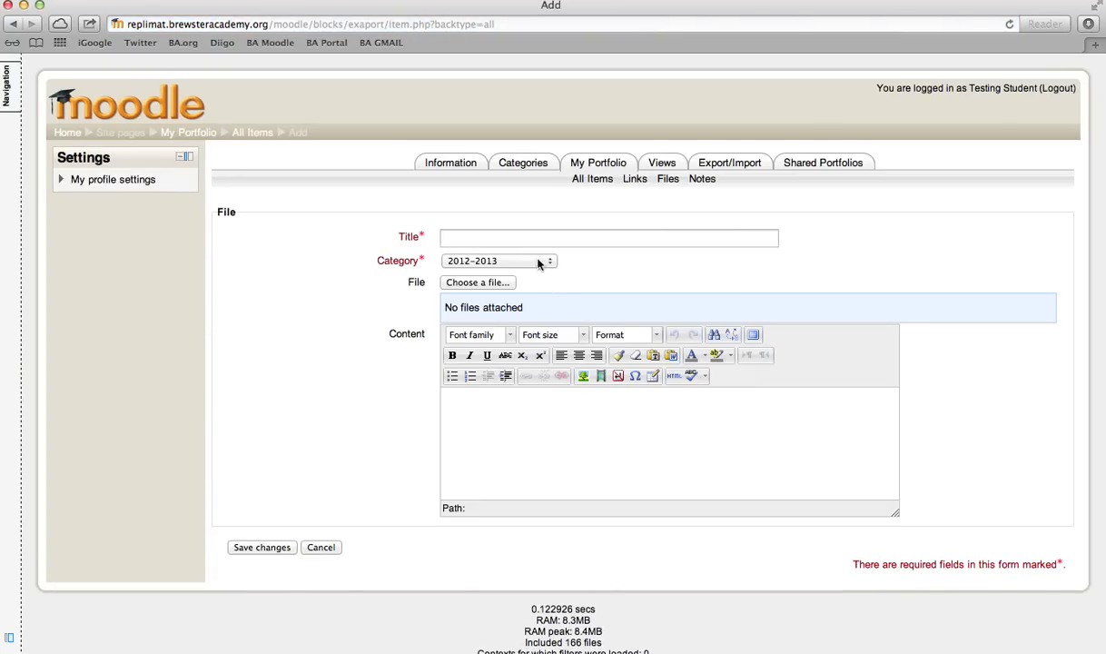
click(538, 237)
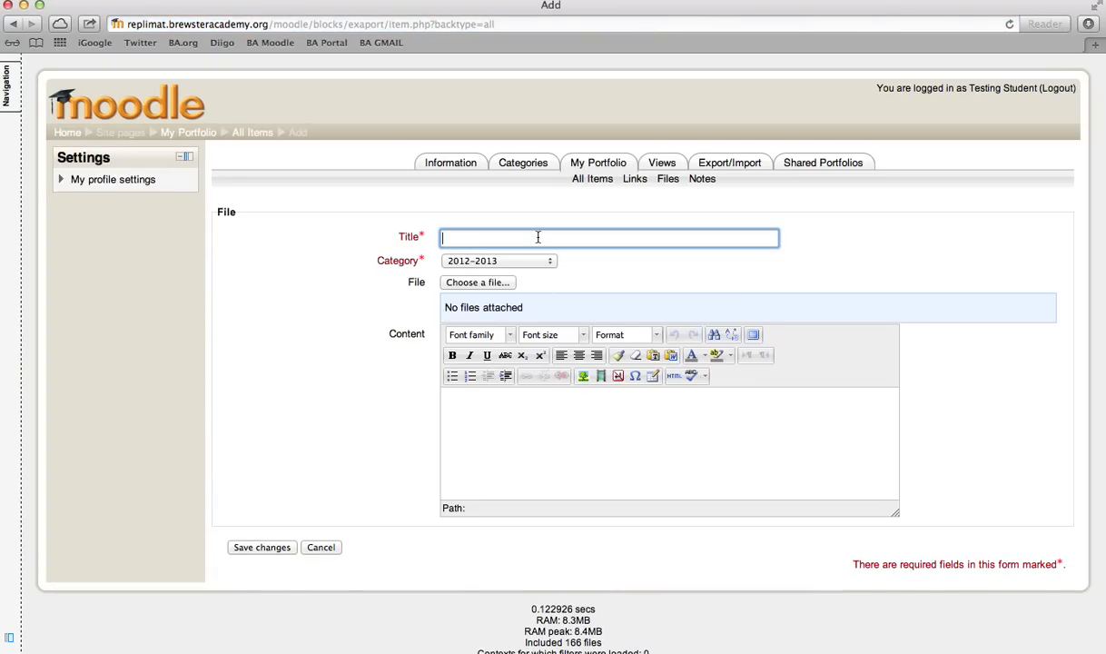
text(EL movi)
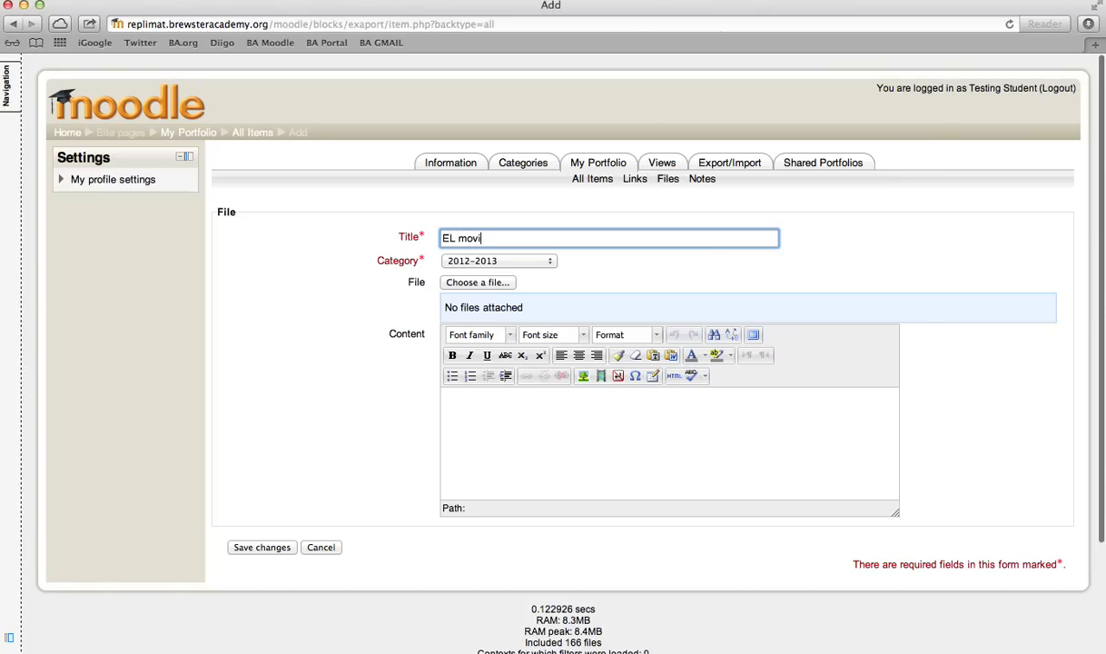
text(e)
click(542, 261)
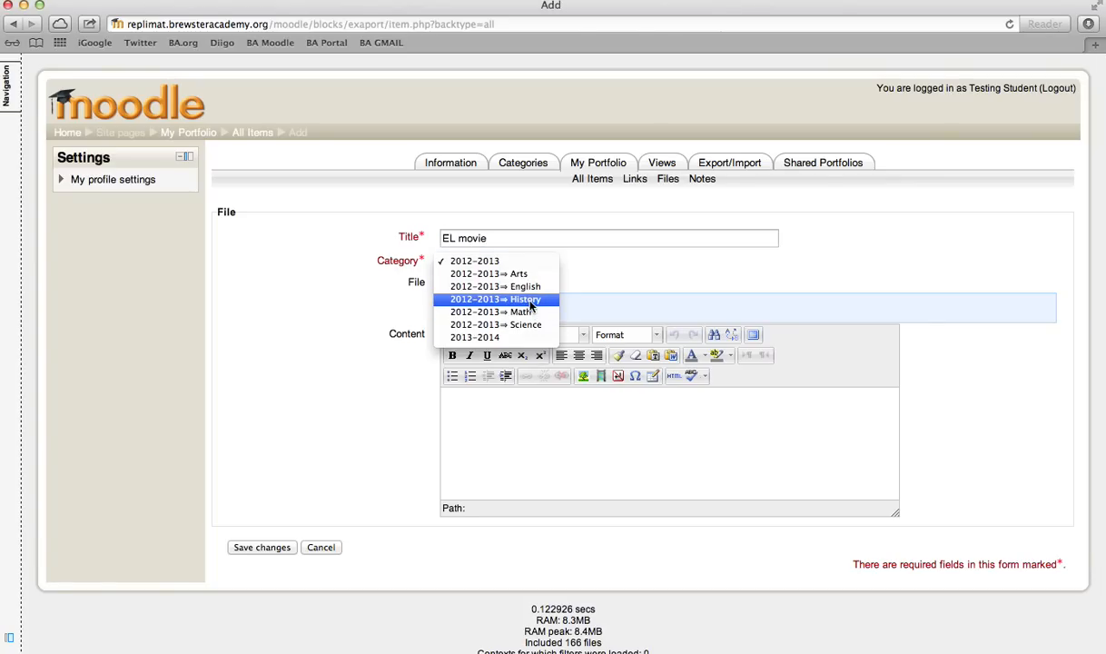
click(527, 300)
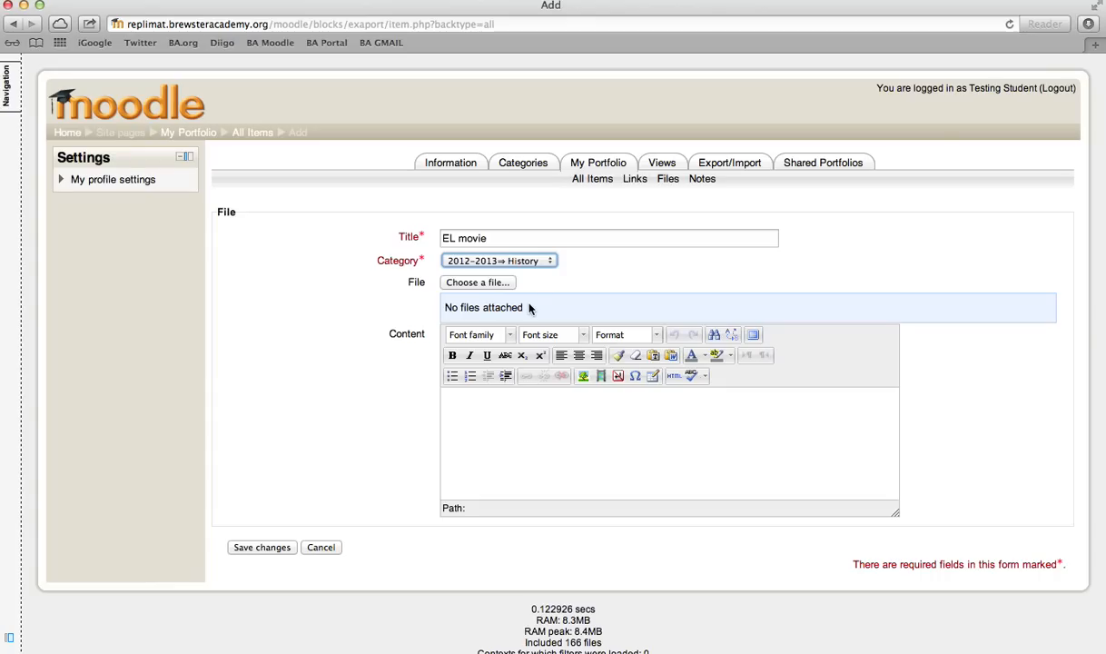
Upload EL In Action-Medium copy.m4v from the Desktop's exabis files folder as the EL movie item's attachment
click(479, 281)
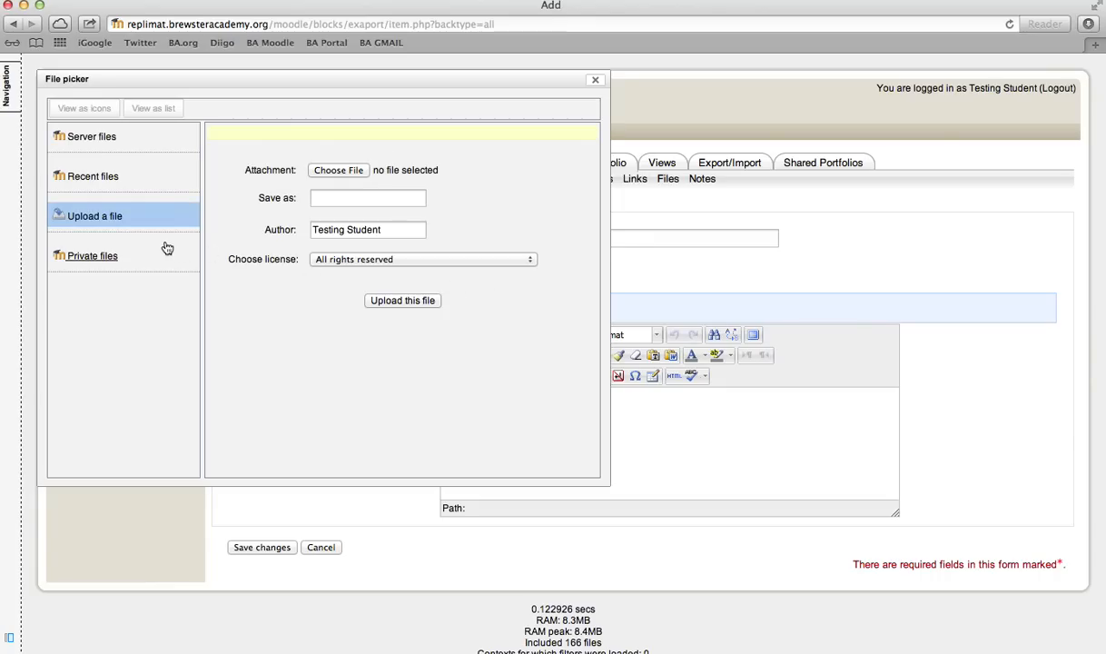
click(348, 172)
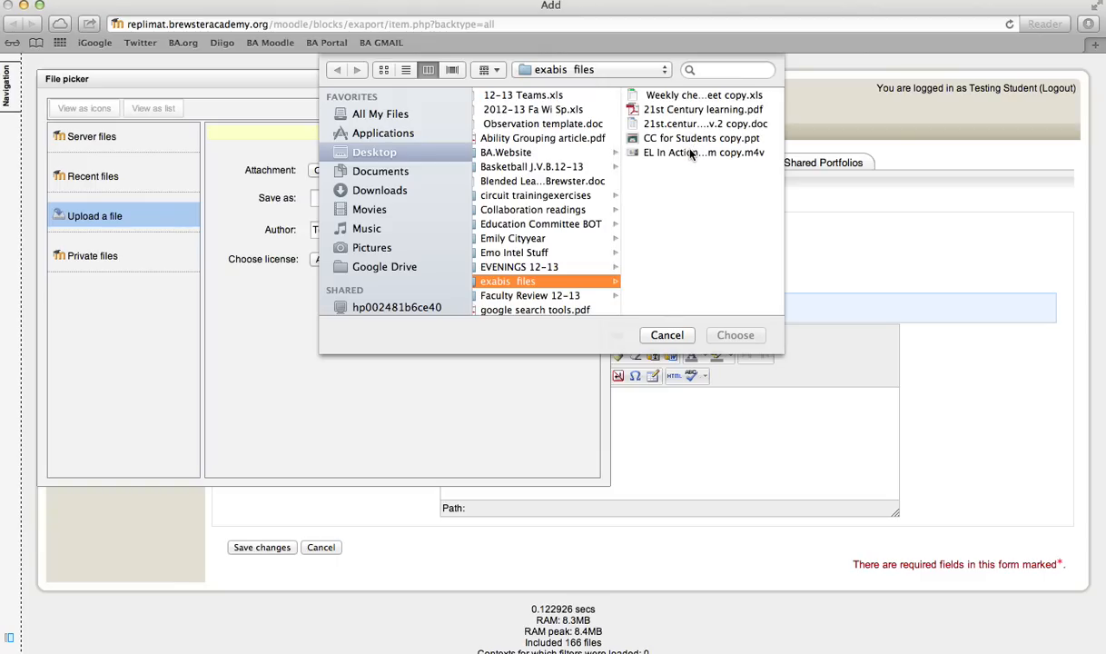
click(690, 152)
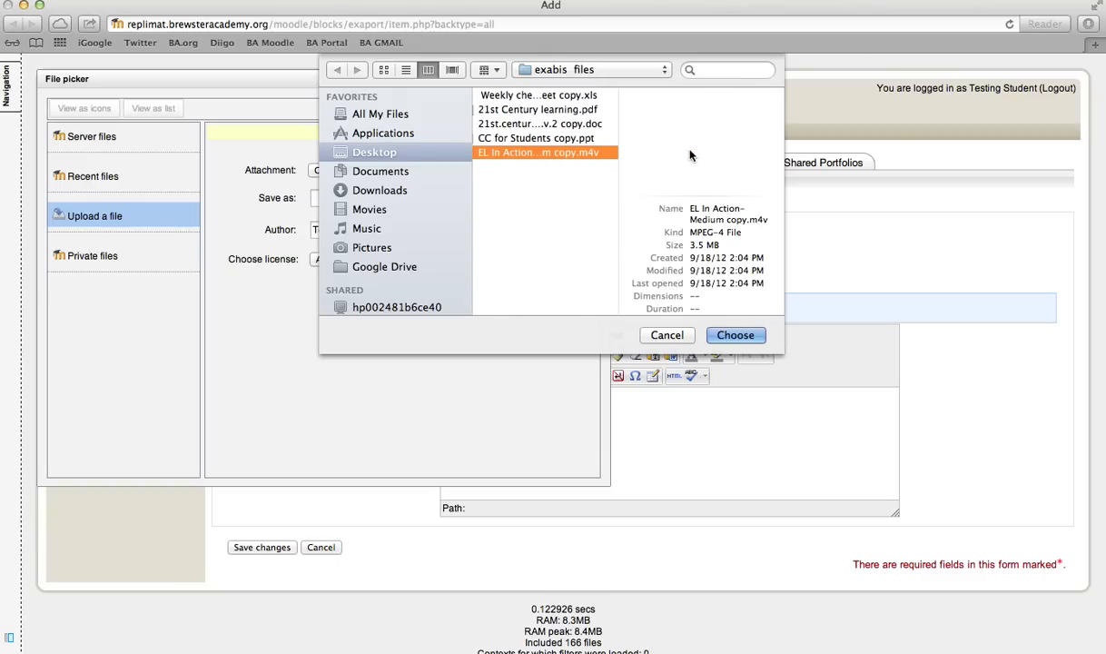
click(725, 336)
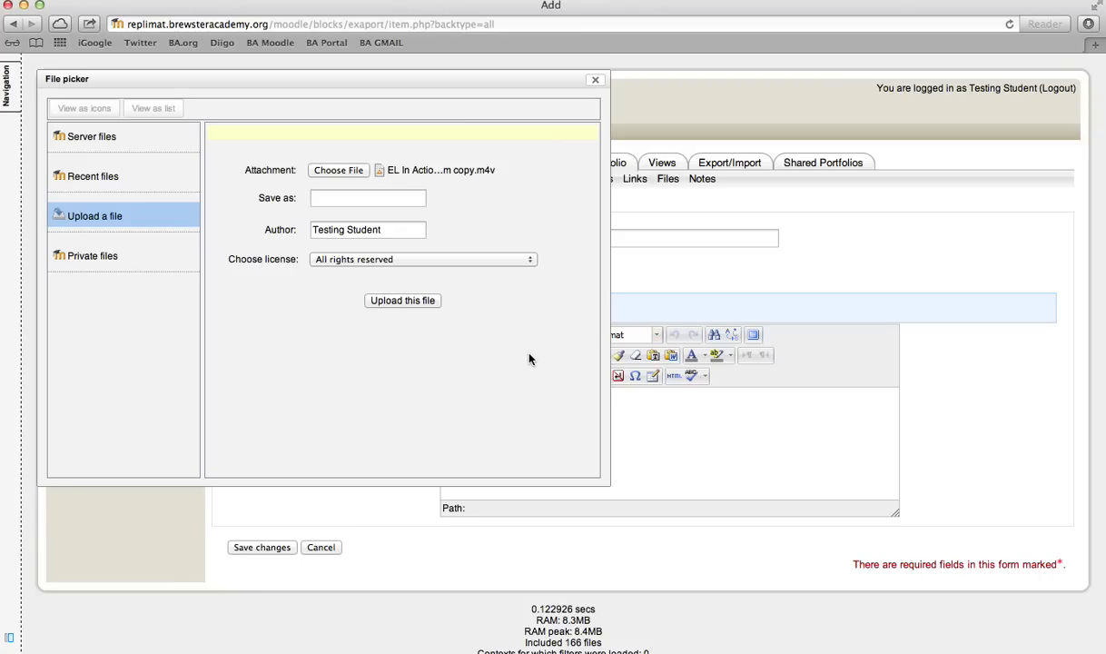
click(417, 307)
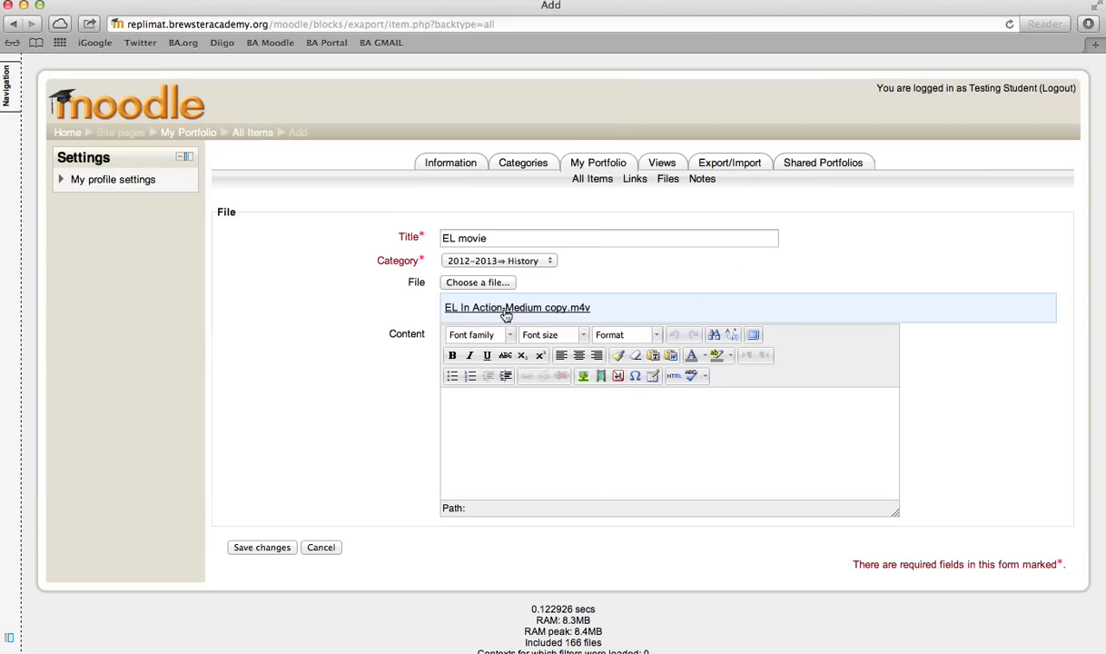
Enter "Emotional literacy in action..." as the EL movie item's content and save the item
click(522, 432)
text(E)
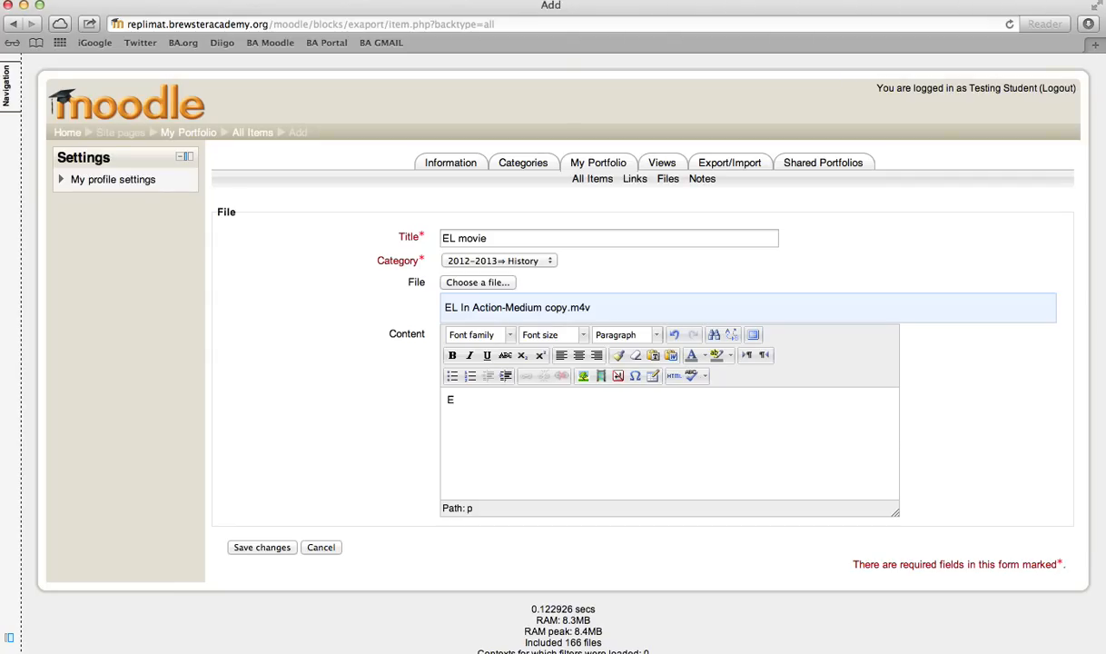
text(motional)
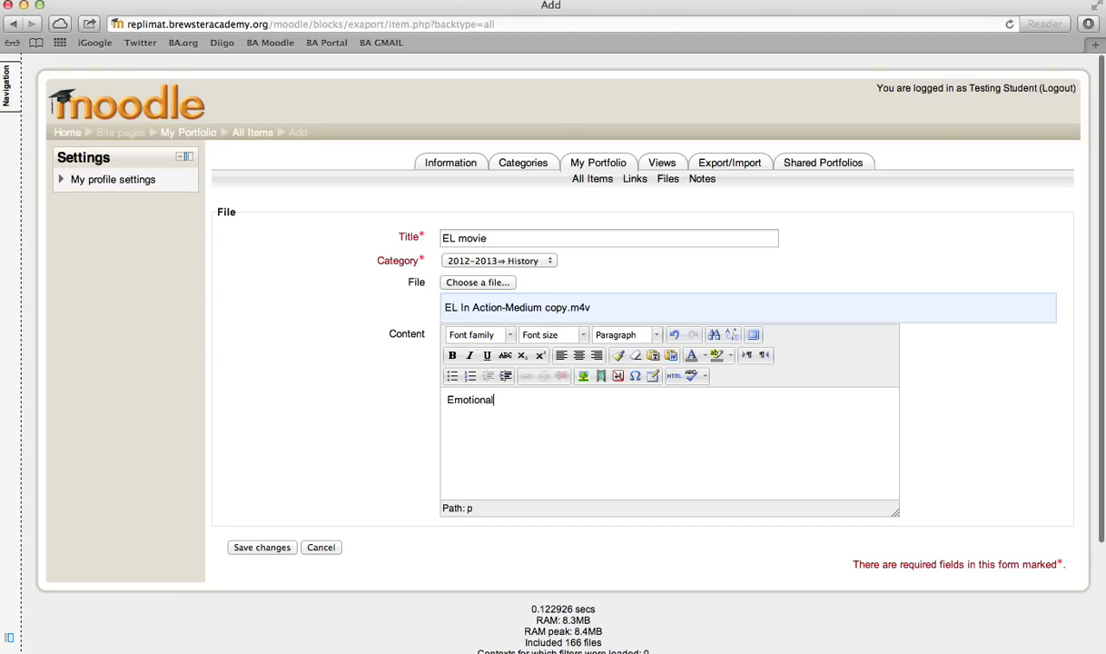
text( literacy in action...)
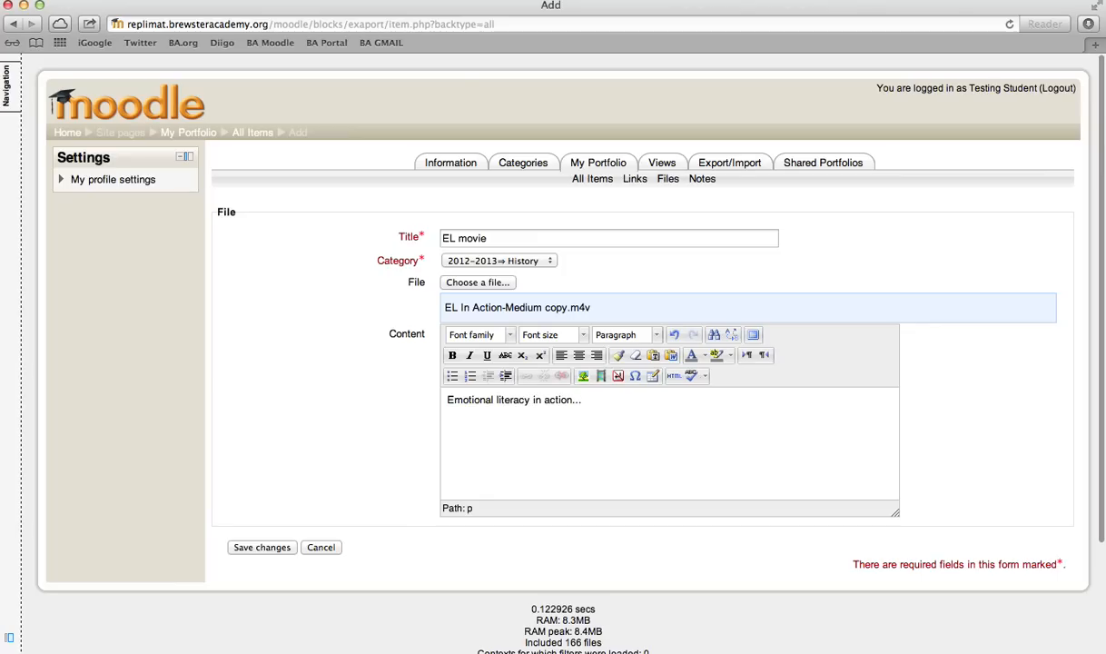
click(272, 547)
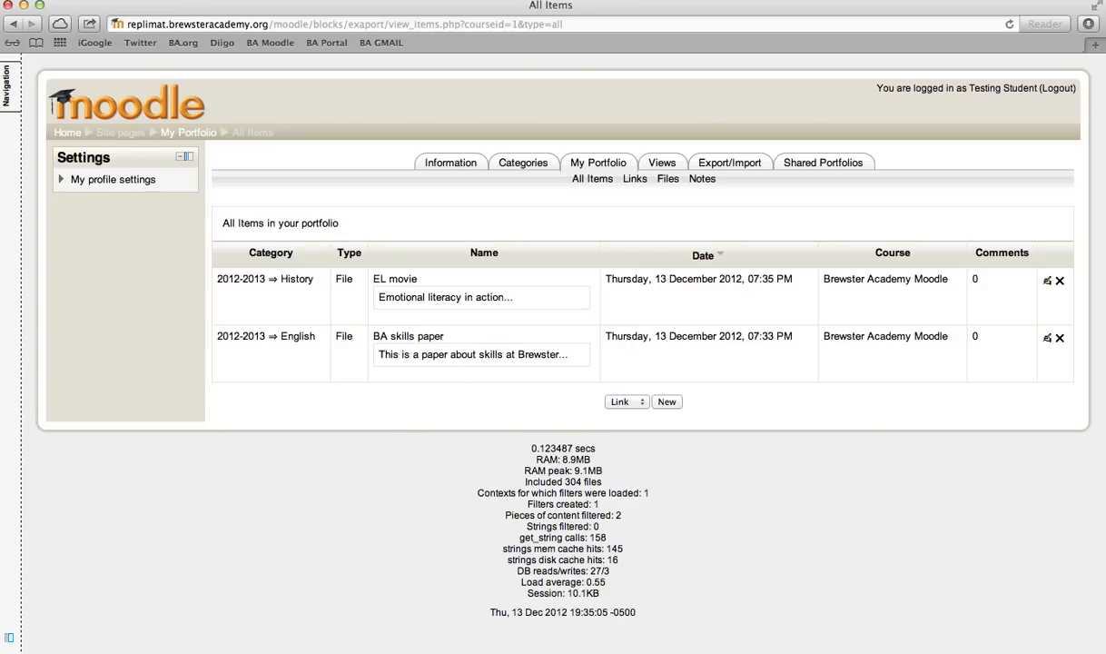
Start a new portfolio view and title it "Ninth Grade - 2012-2013"
click(661, 162)
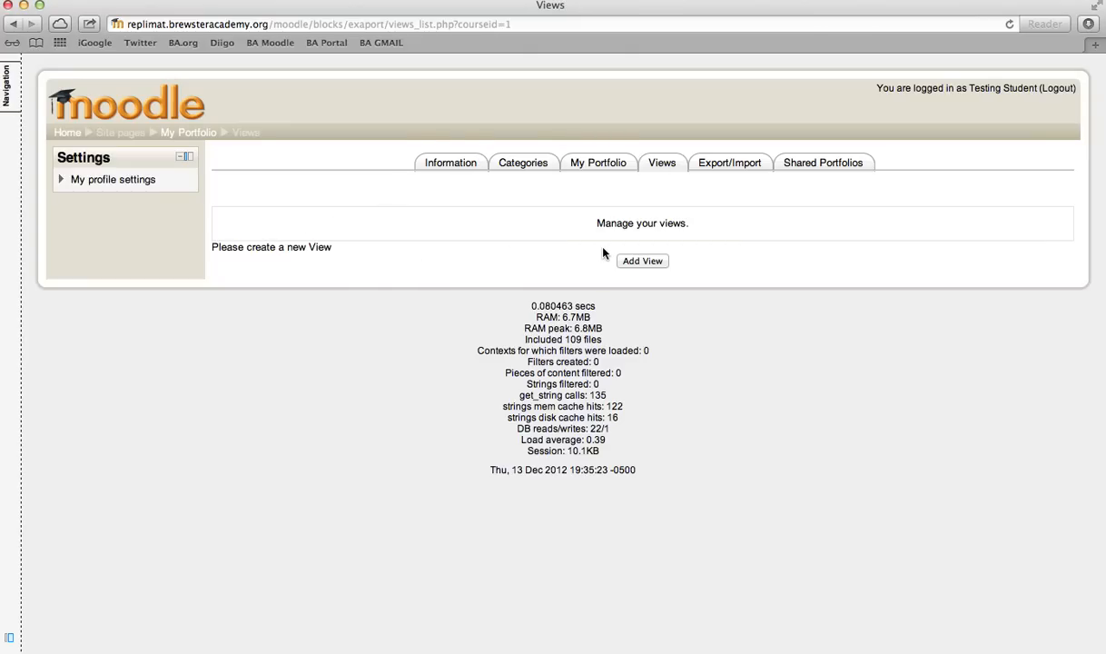
click(633, 262)
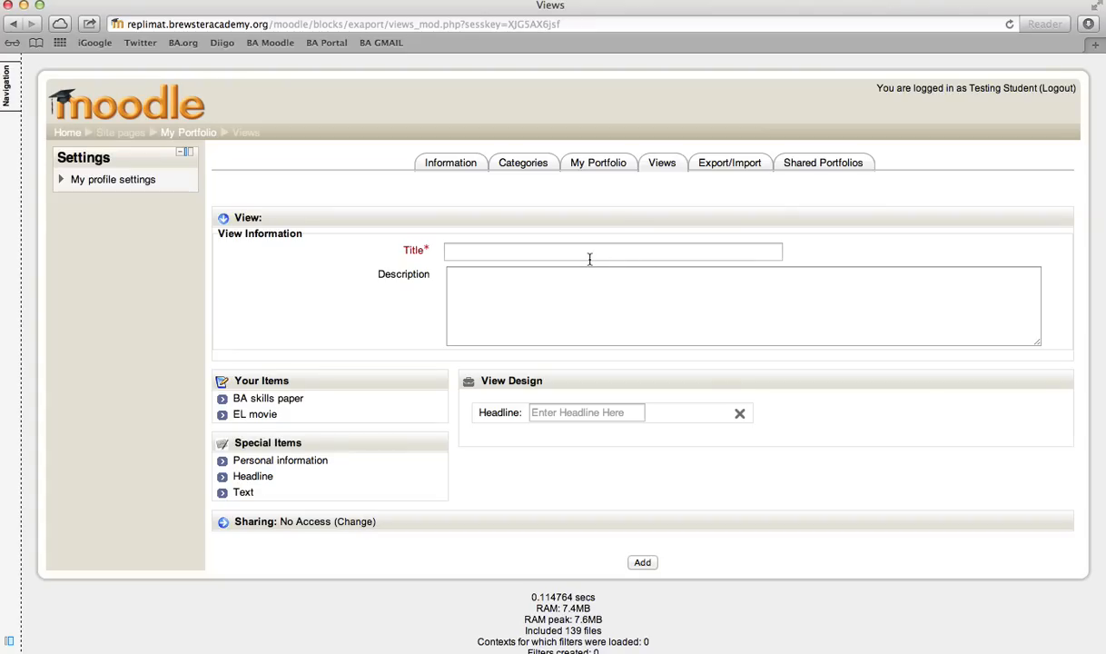
click(587, 255)
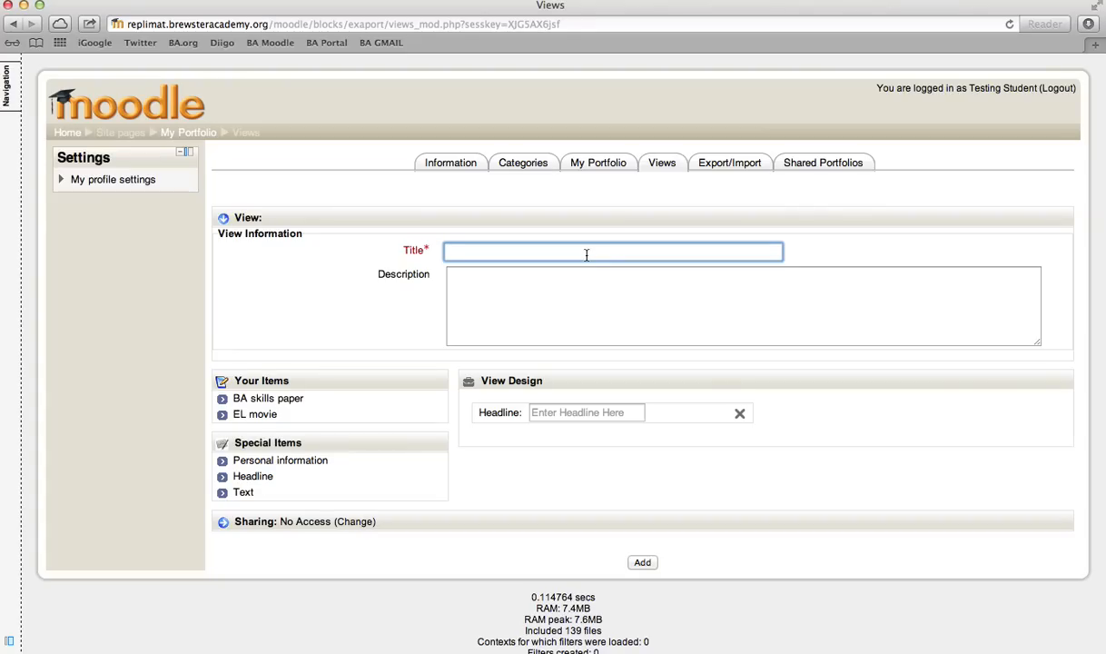
text(Ninth )
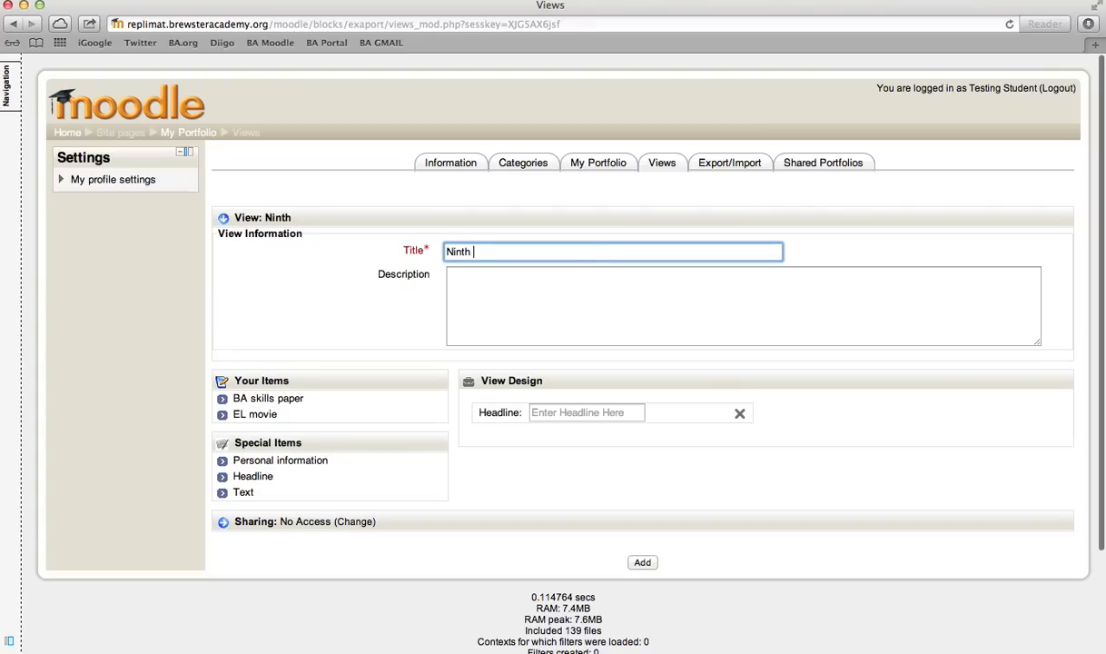
text(GRade)
key(BackSpace)
key(BackSpace)
key(BackSpace)
key(BackSpace)
text(rade)
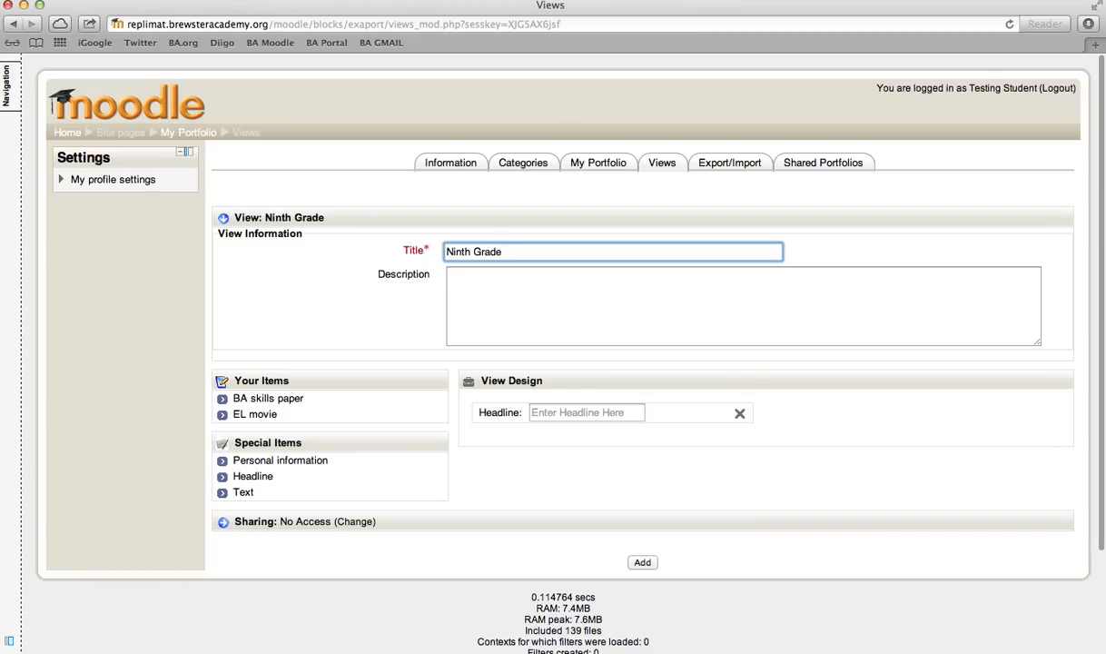
text( - 201)
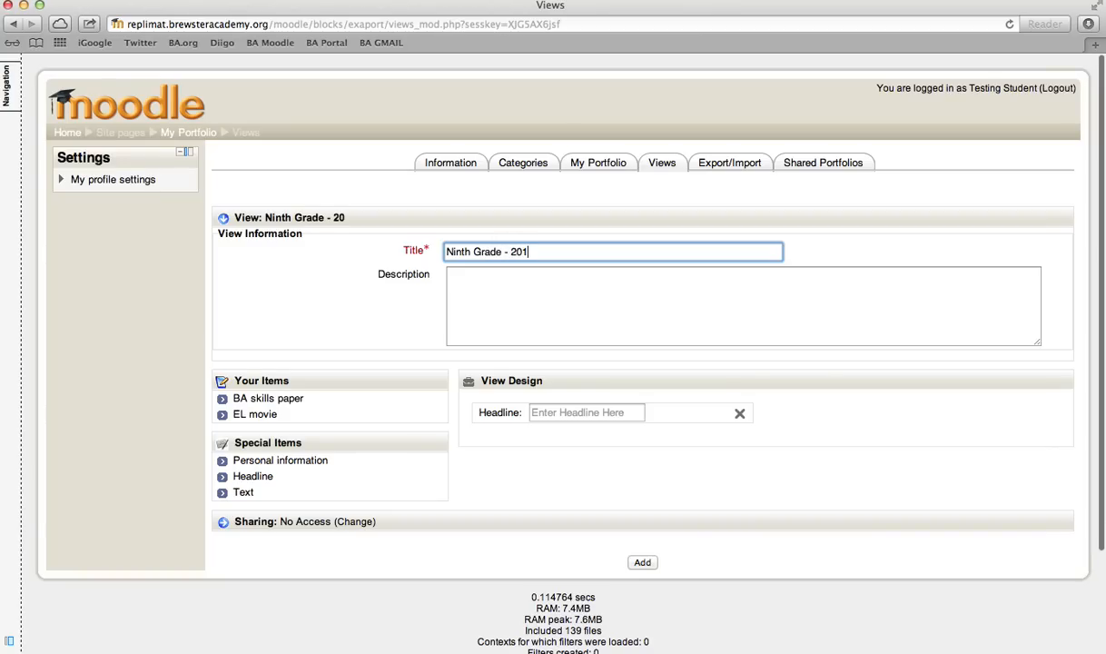
text(2-2013)
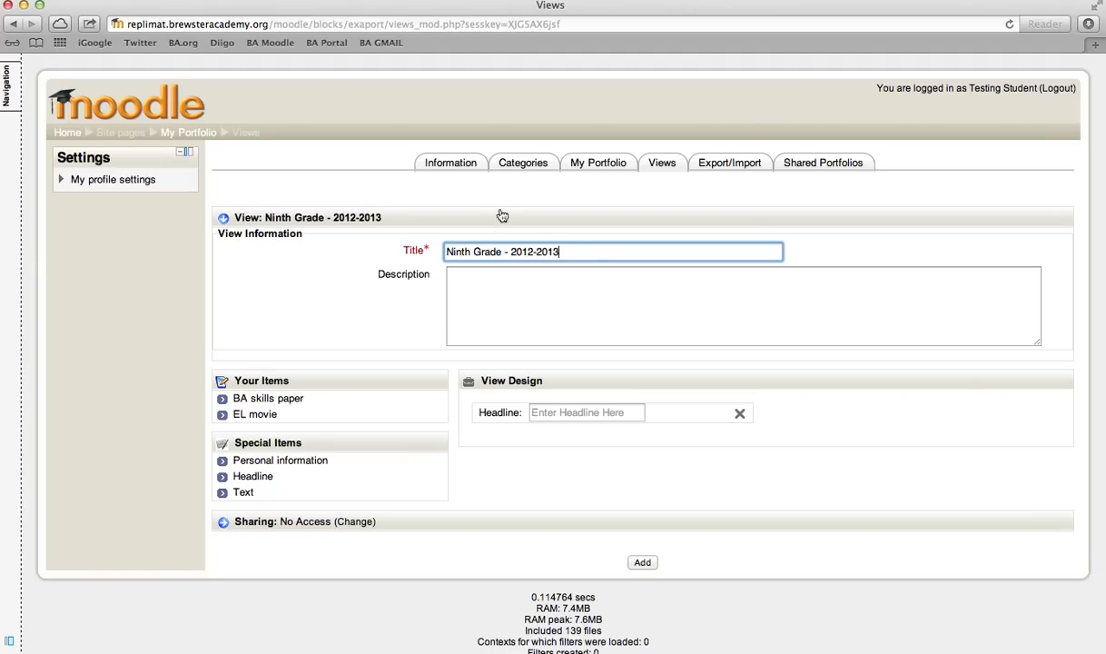
Enter "This is a summary of my work from 9th grade." as the view's description
click(494, 295)
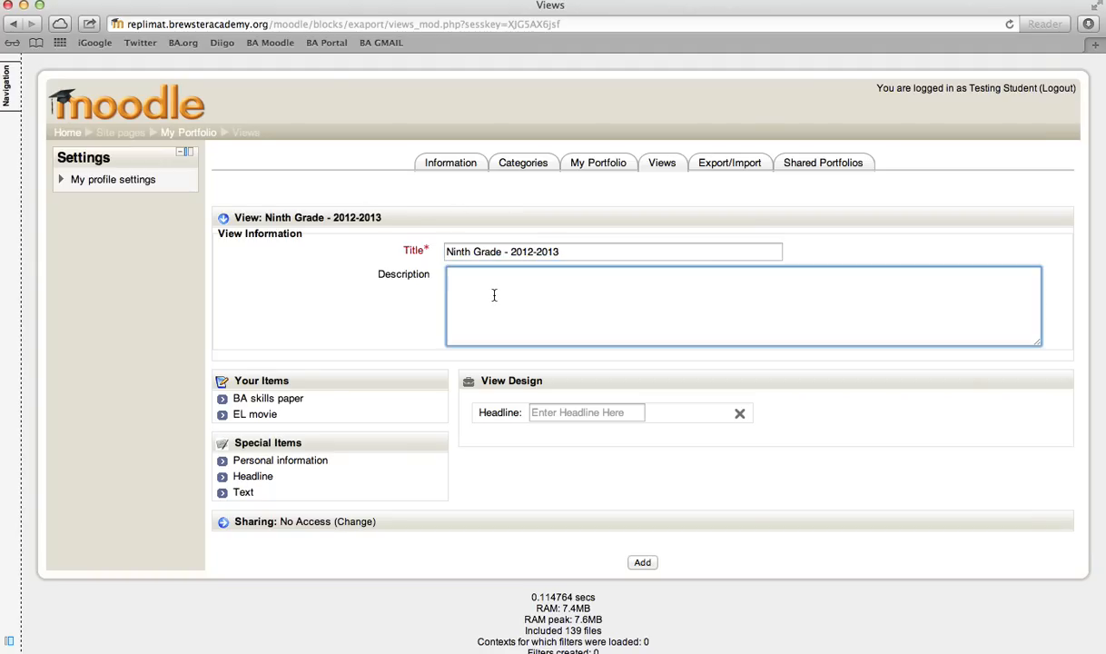
text(This is a )
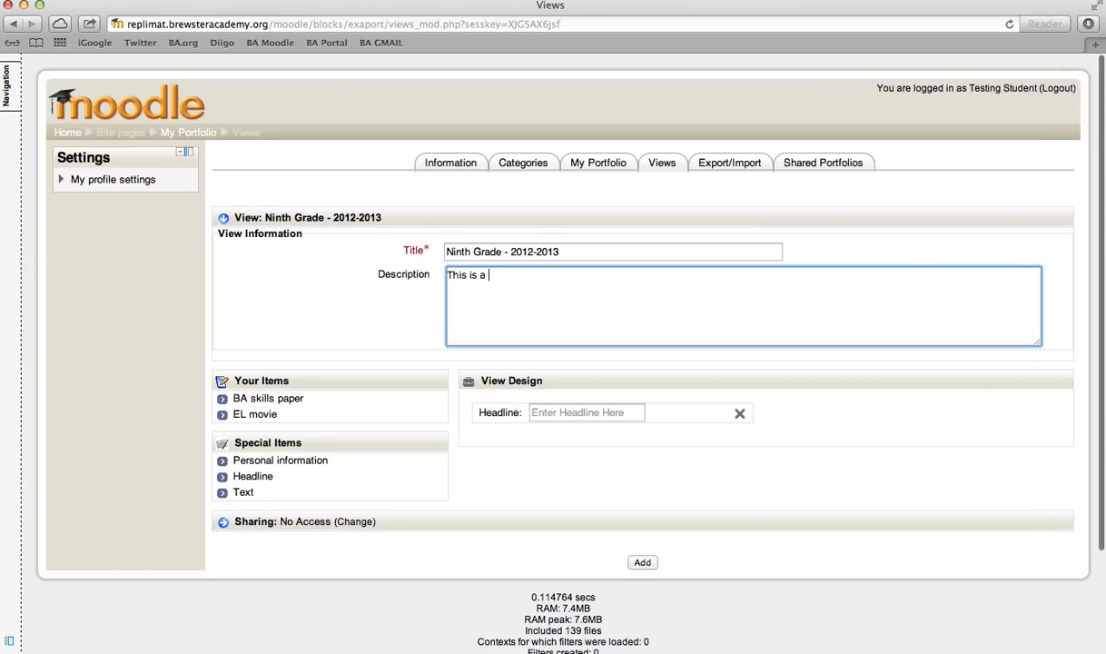
text(summary of my work )
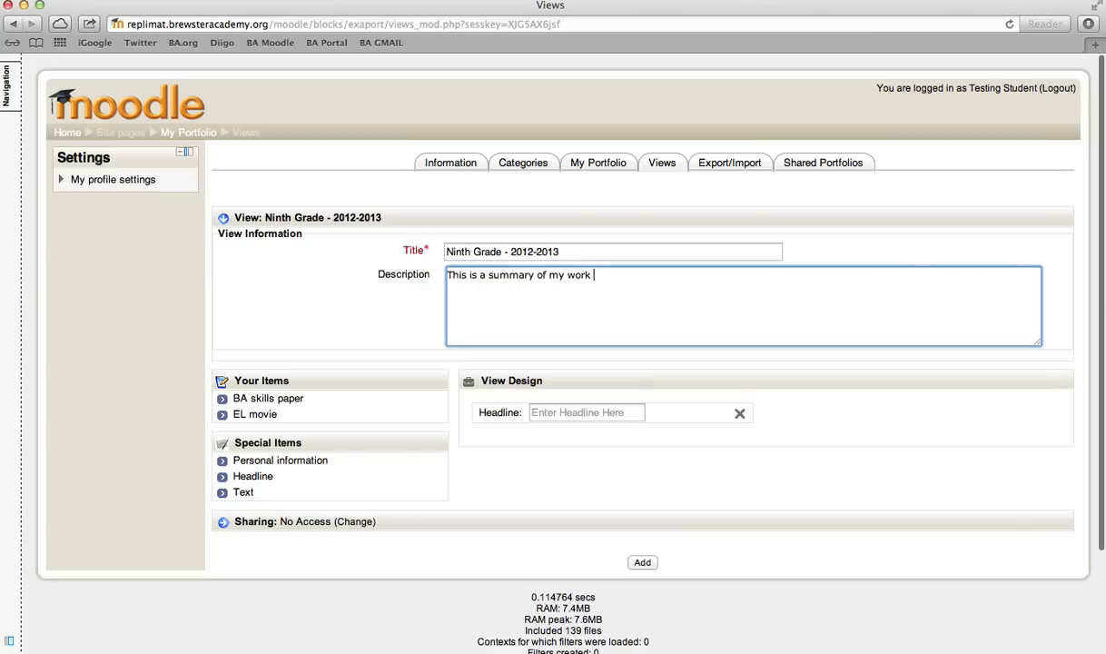
text(from 9th grade.)
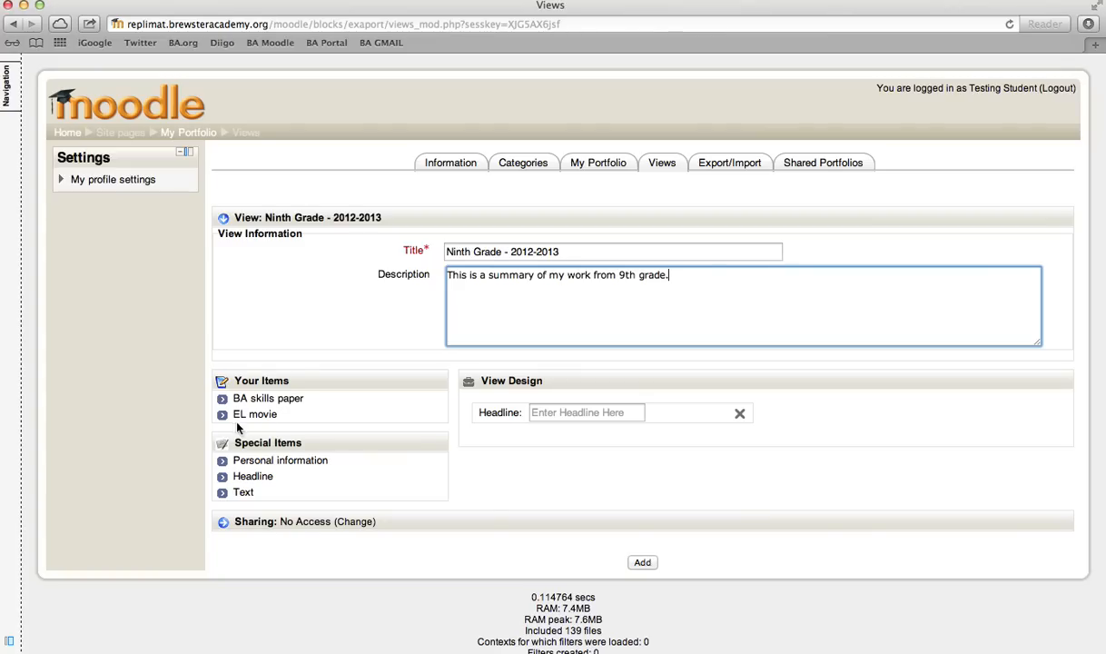
Set the view design's headline to "ENGLISH" and add the view to the portfolio
click(550, 412)
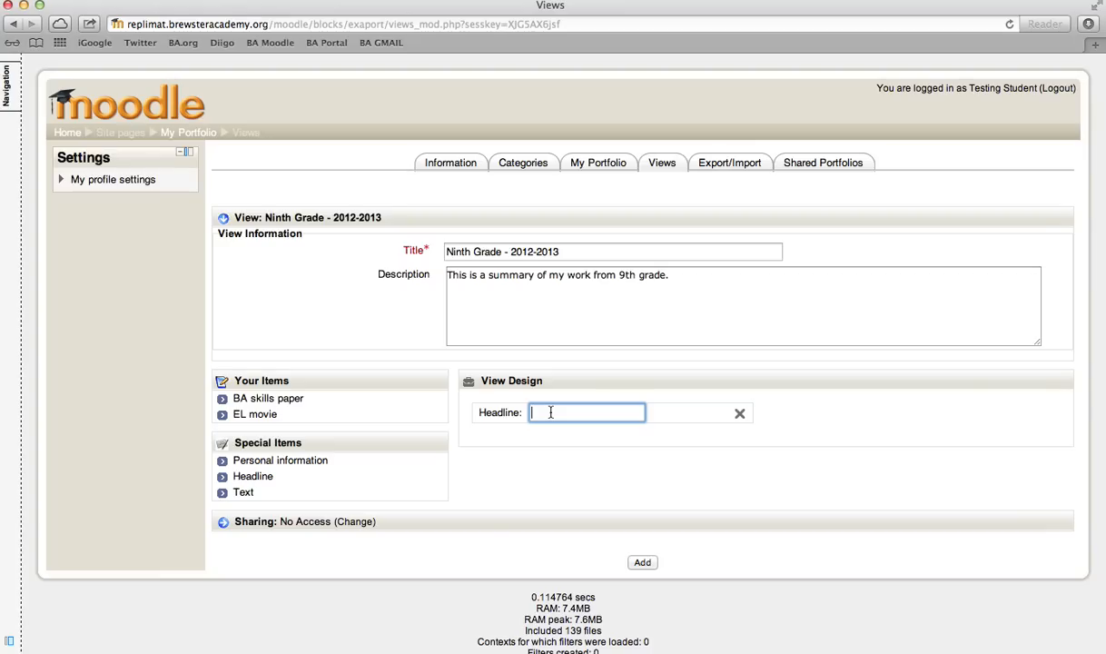
text(En)
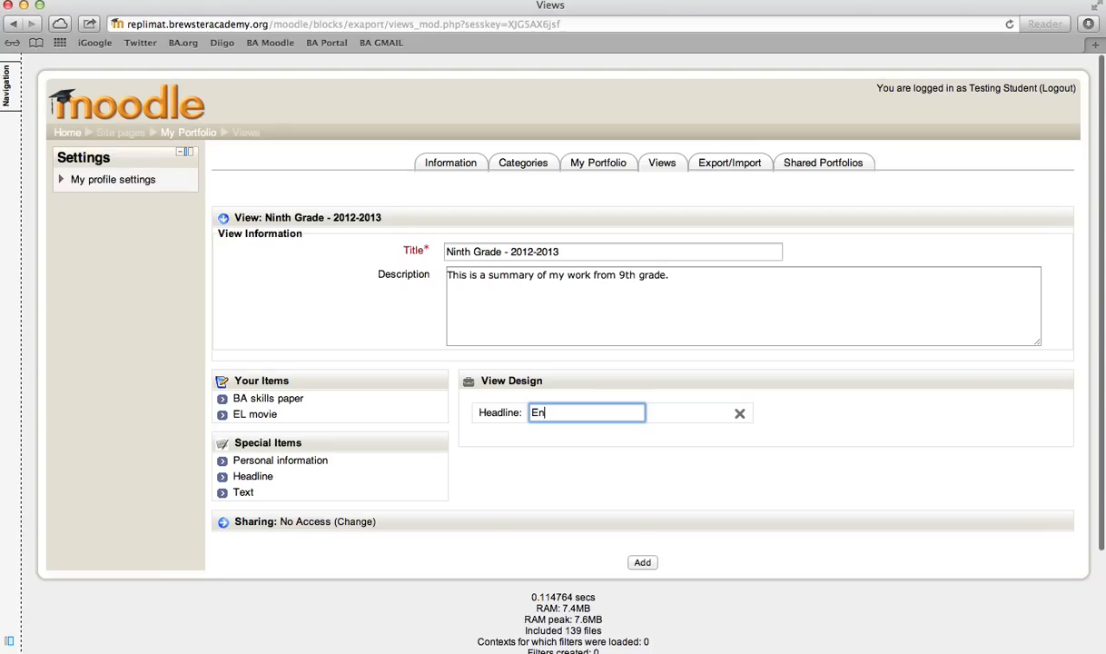
key(BackSpace)
text(NGLISH)
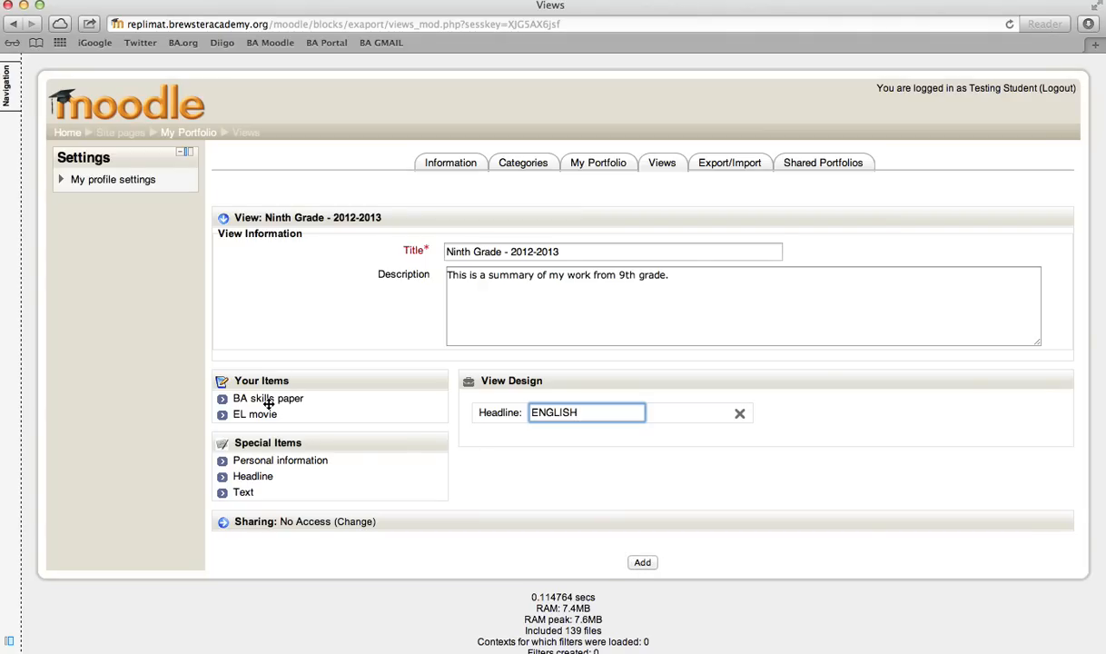
click(640, 567)
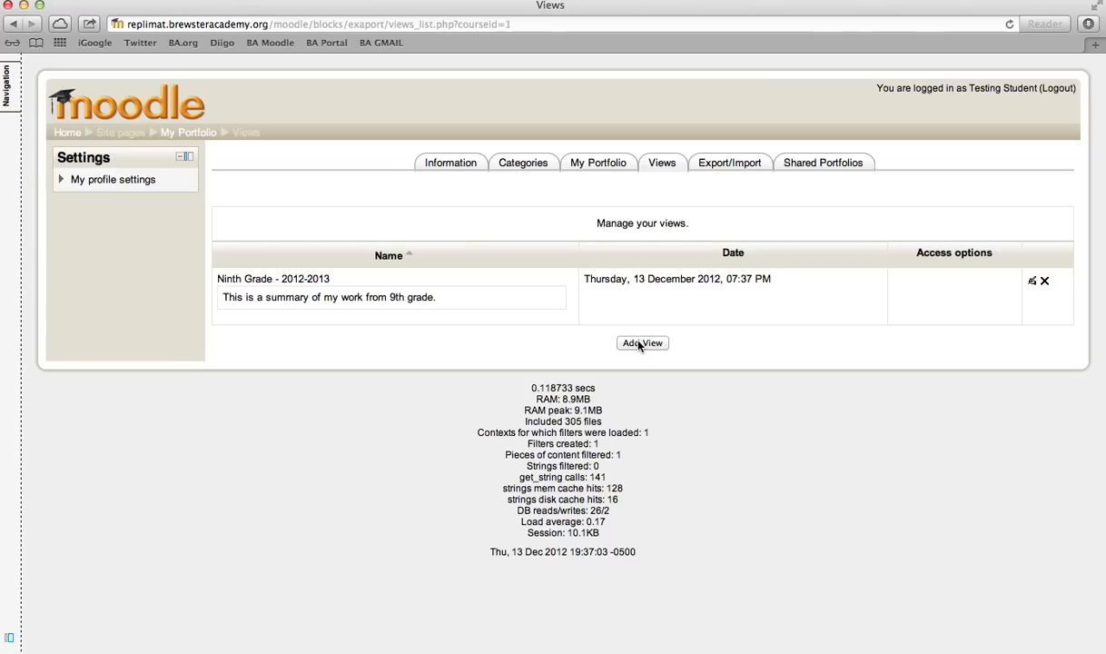
Reopen the Ninth Grade - 2012-2013 view for editing and place the BA skills paper item under the ENGLISH headline
click(663, 165)
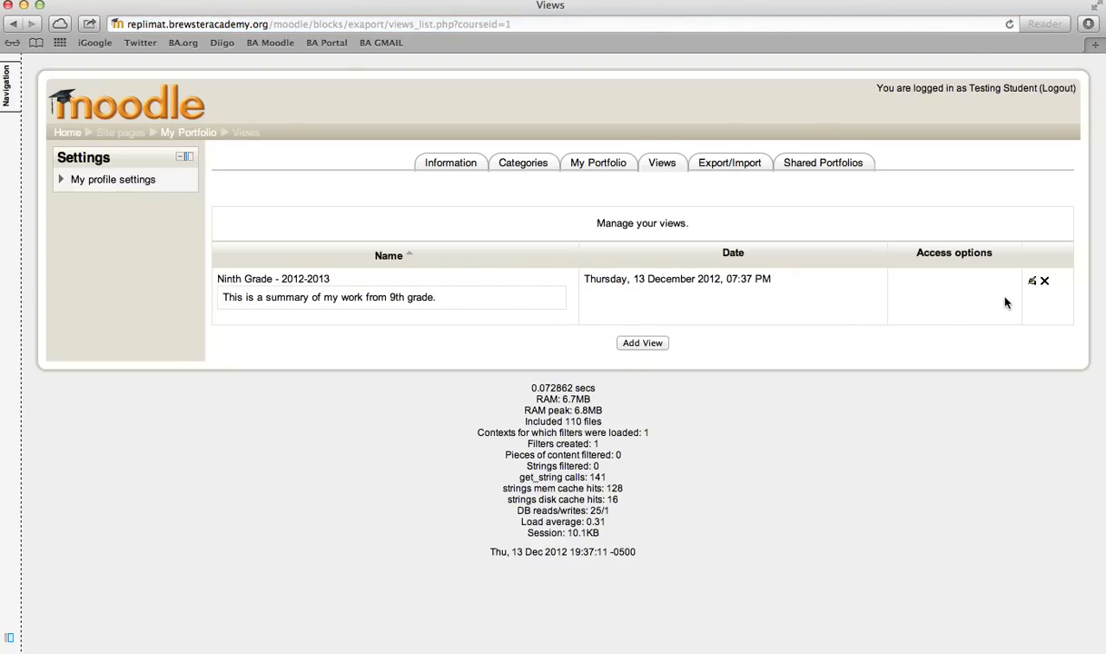
click(1033, 284)
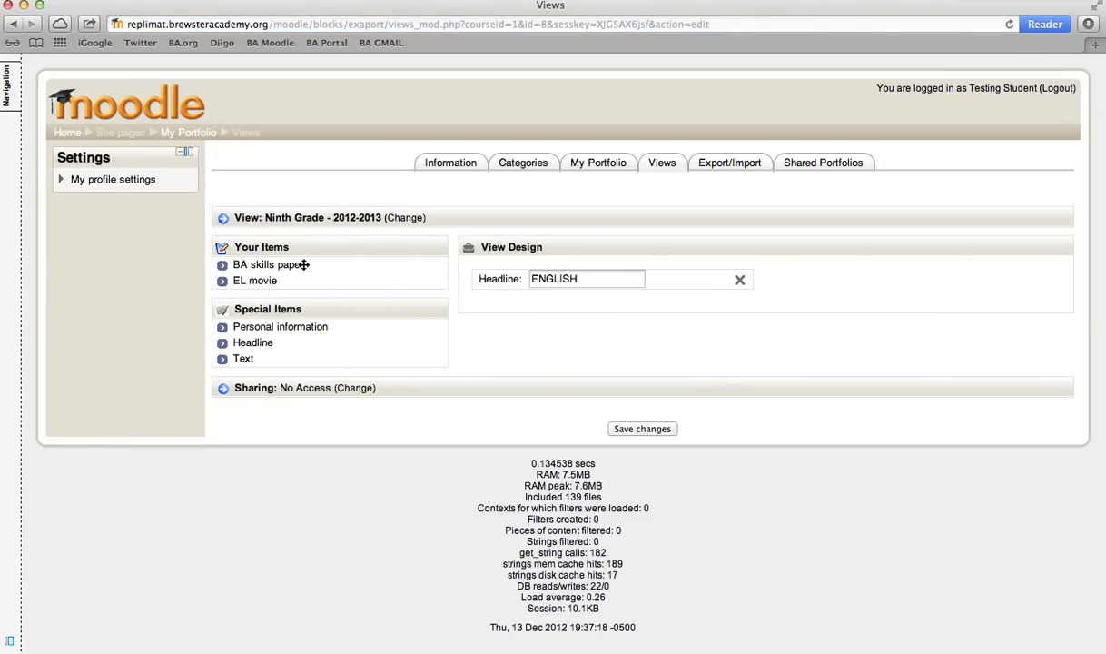
drag(304, 264, 581, 301)
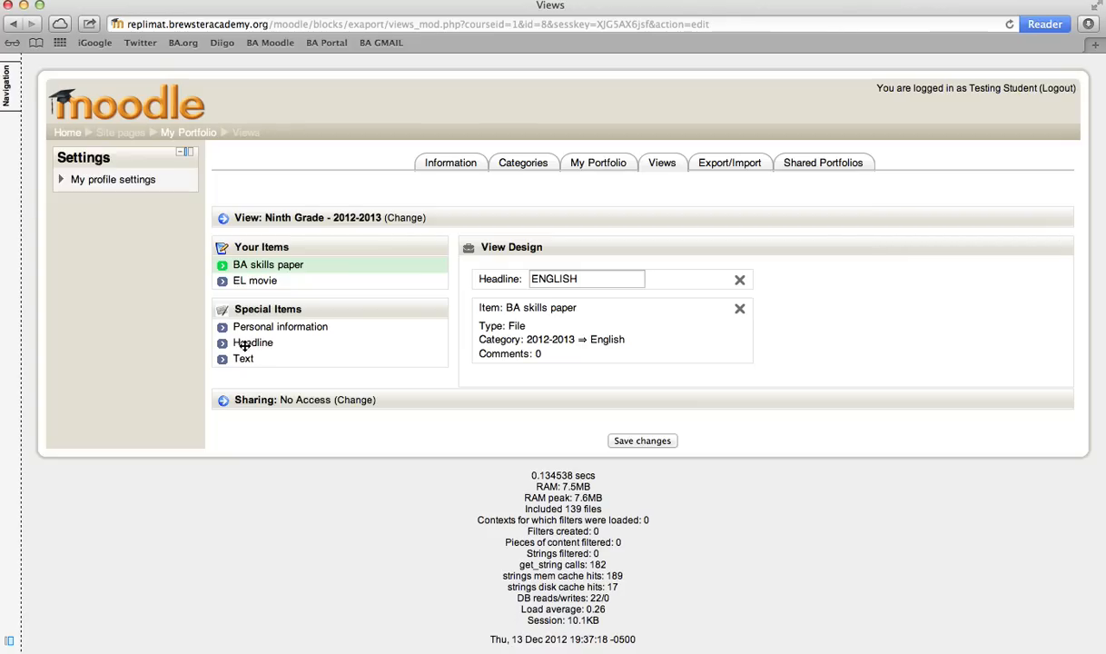
Add a "HISTORY" headline with the EL movie item beneath it, below the BA skills paper item, and save the view
drag(244, 346, 532, 364)
drag(250, 342, 557, 382)
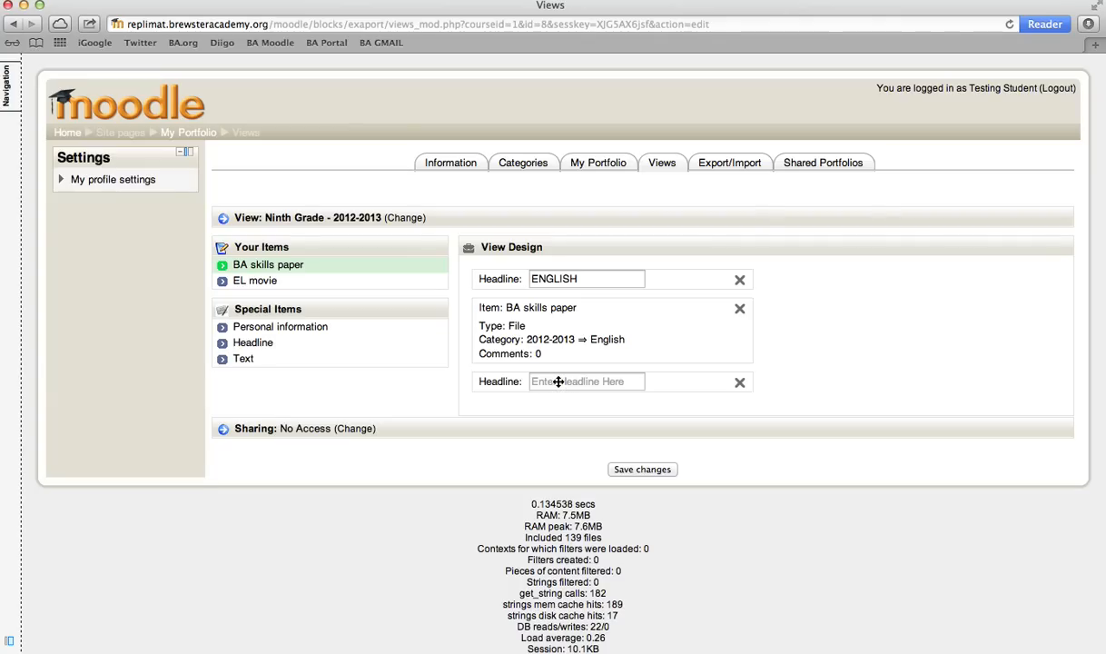
click(562, 382)
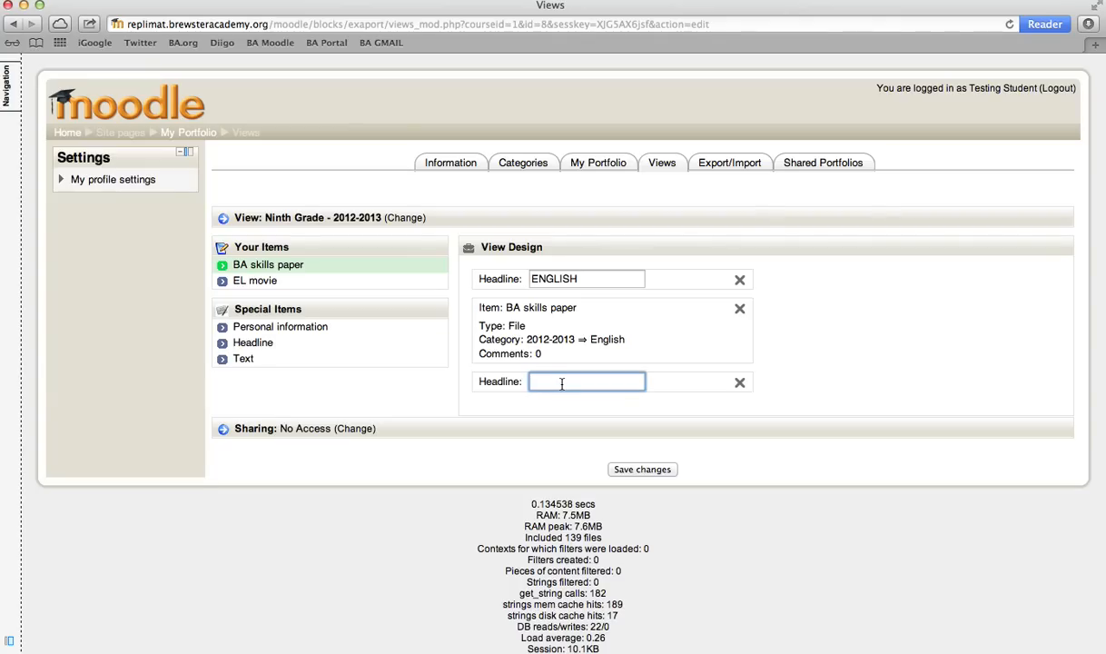
text(STORY)
drag(268, 282, 568, 413)
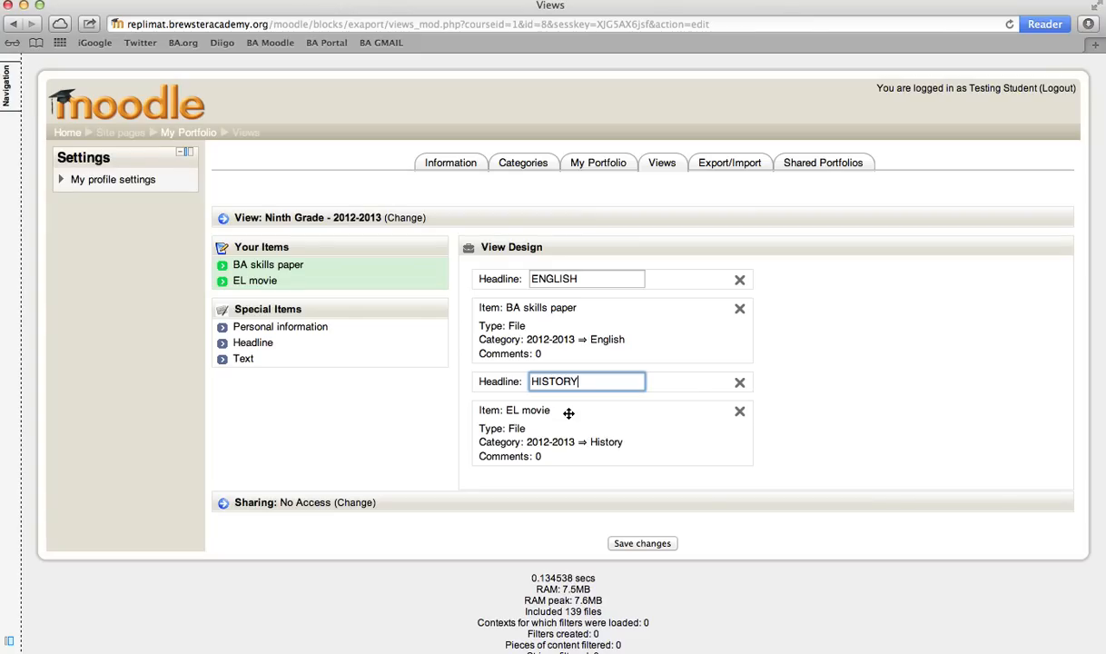
click(636, 544)
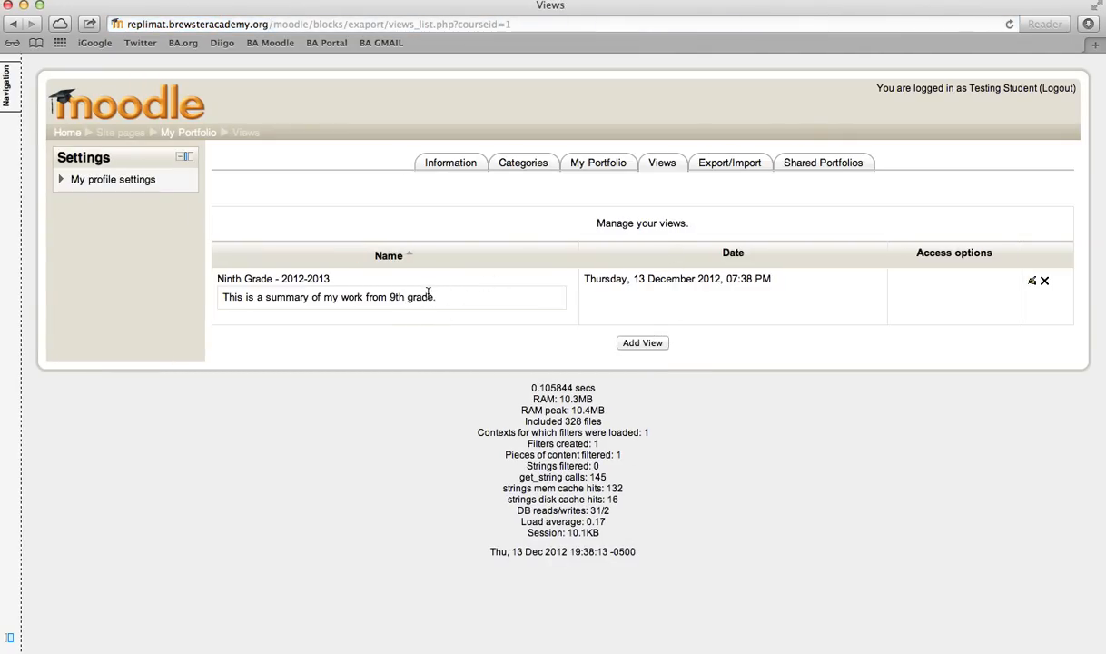
Display the finished Ninth Grade - 2012-2013 view and examine the BA skills paper's detail page with its comment form
click(258, 280)
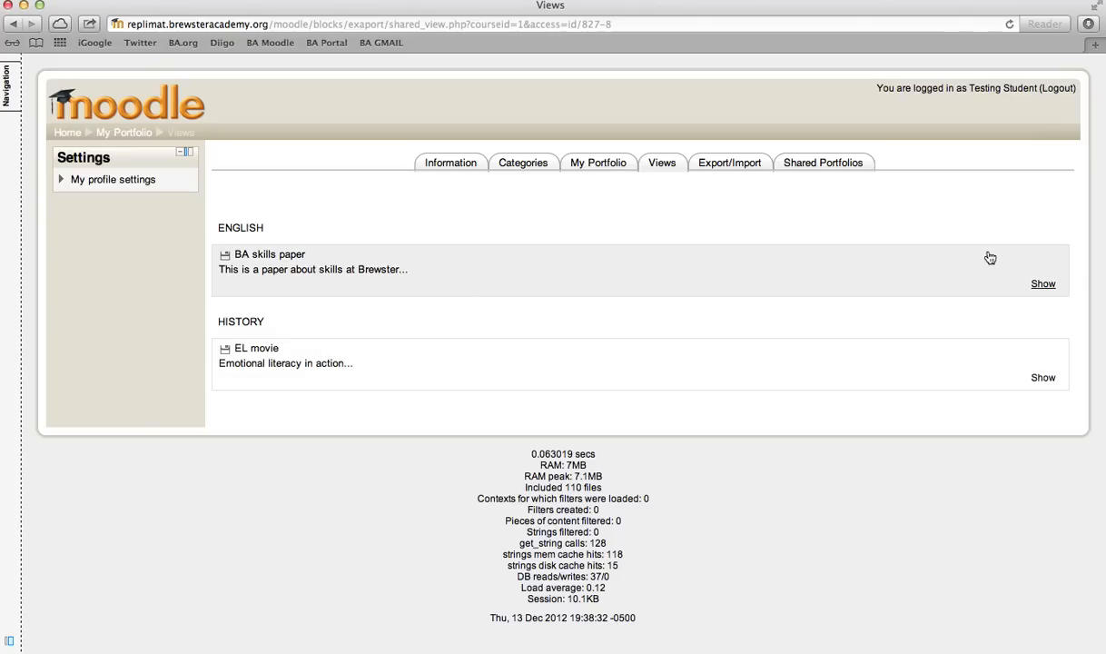
click(1042, 286)
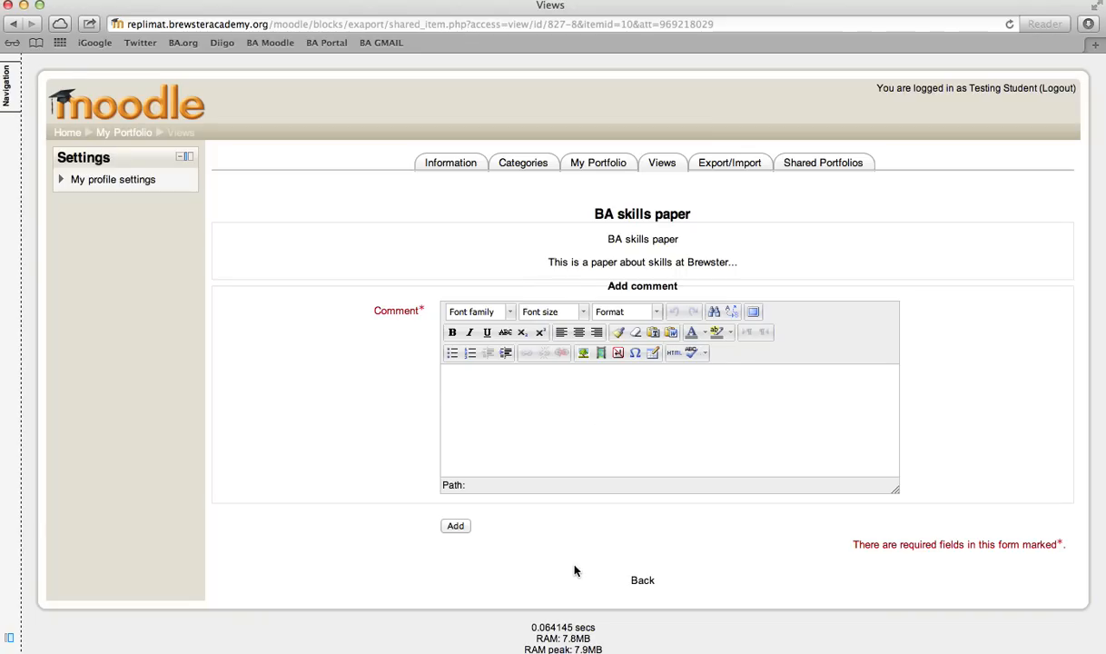
click(642, 582)
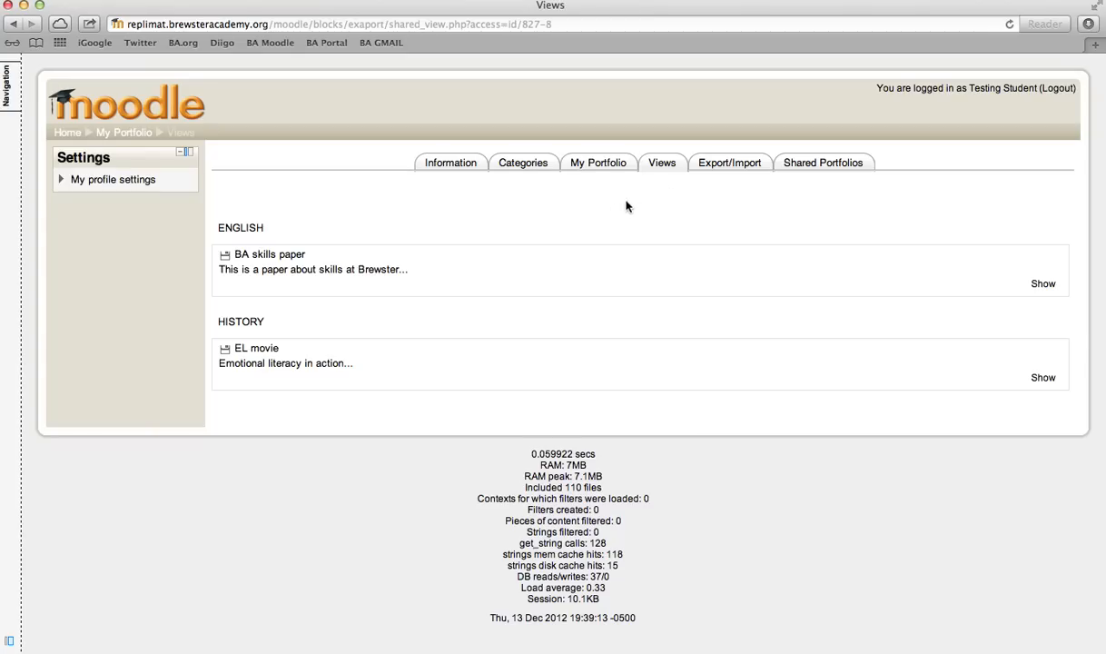
click(662, 165)
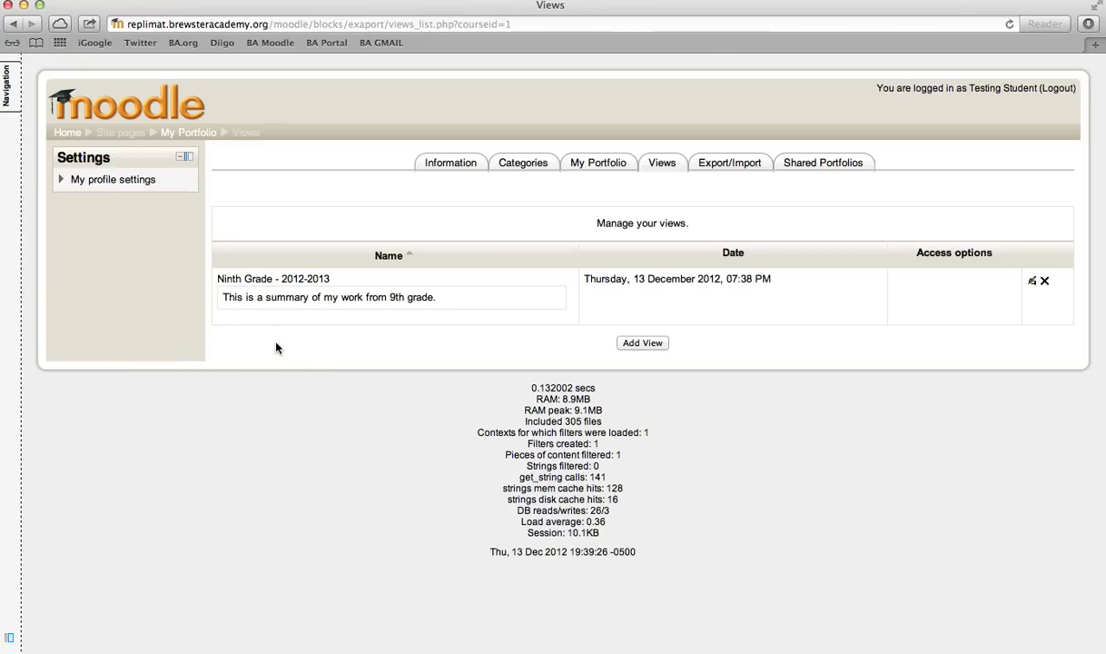
click(261, 280)
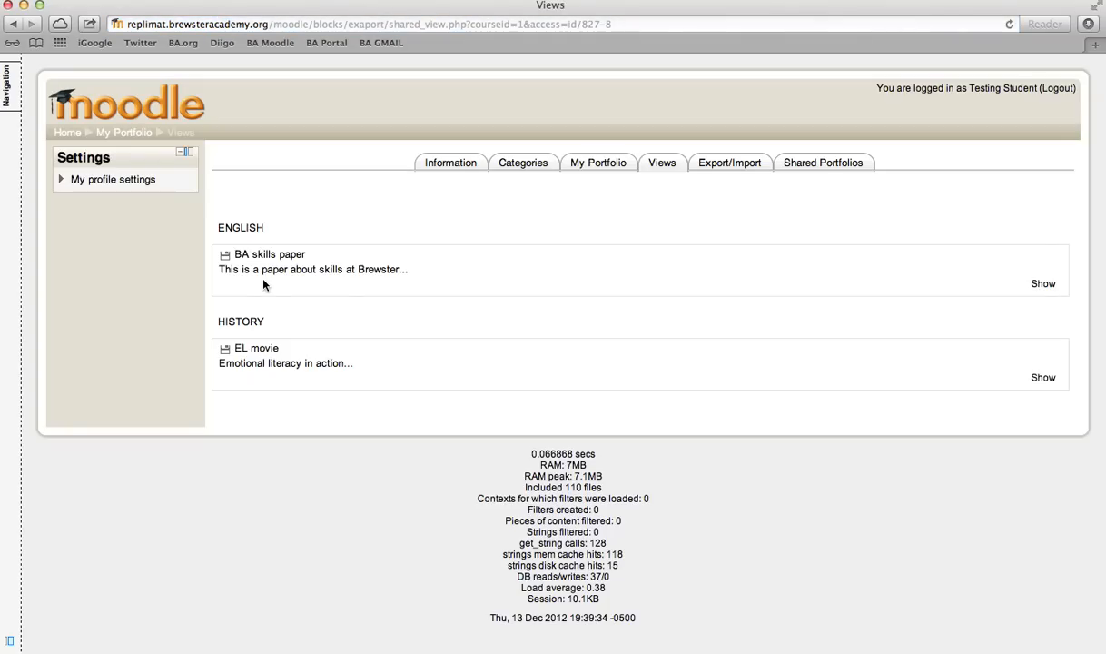
Check which Moodle assignments can be imported into the portfolio and which portfolios other people are sharing
click(723, 168)
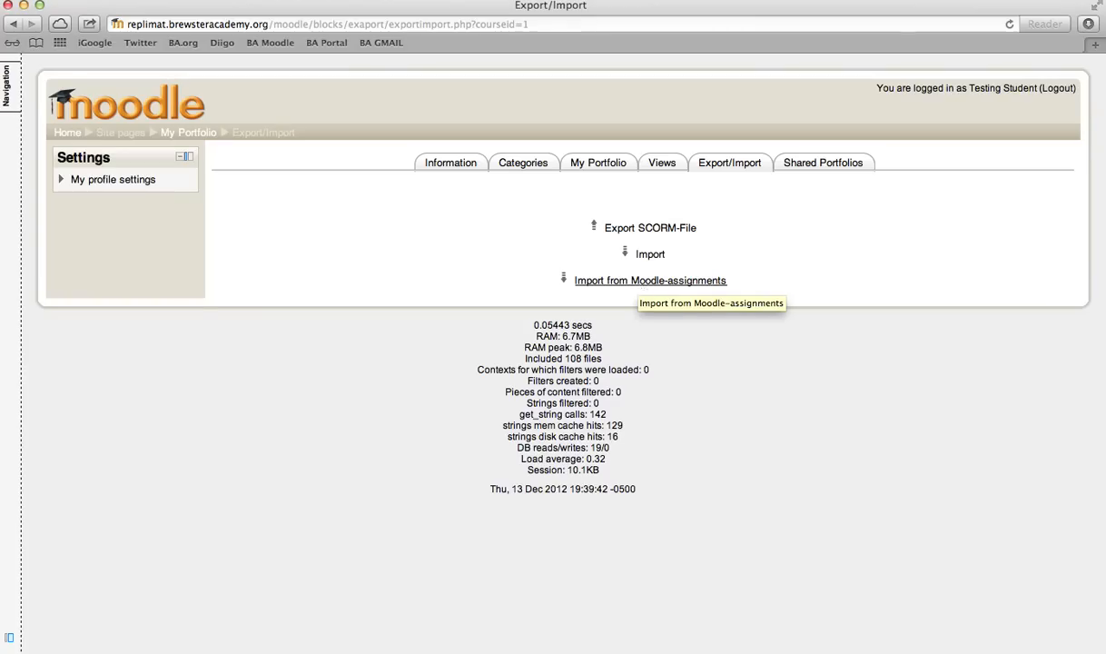
click(642, 281)
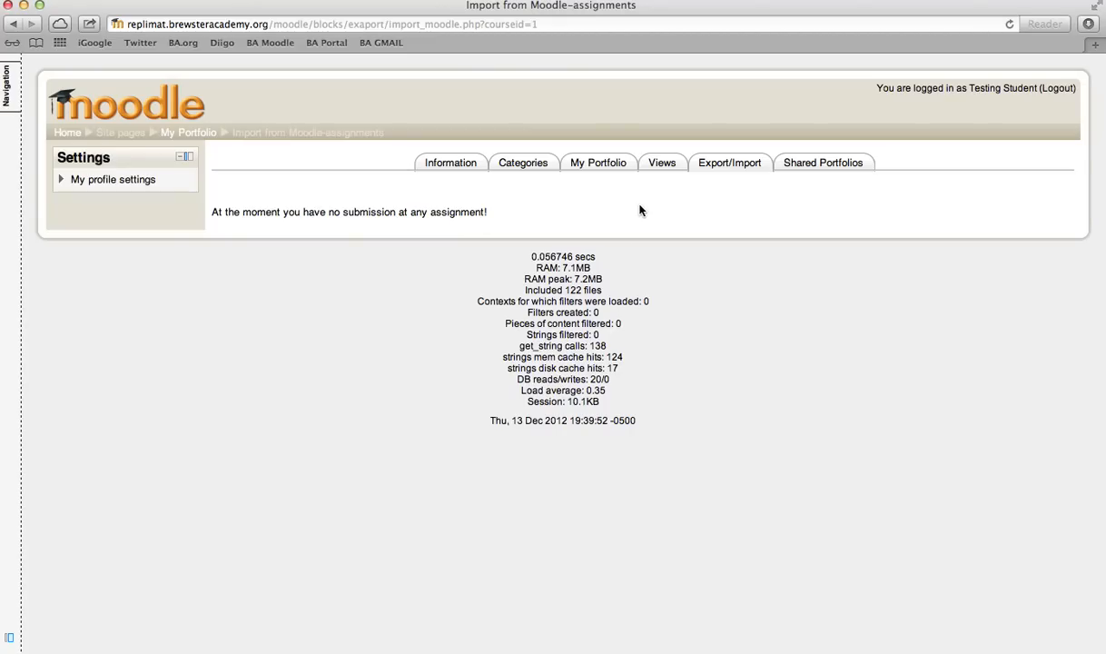
click(808, 171)
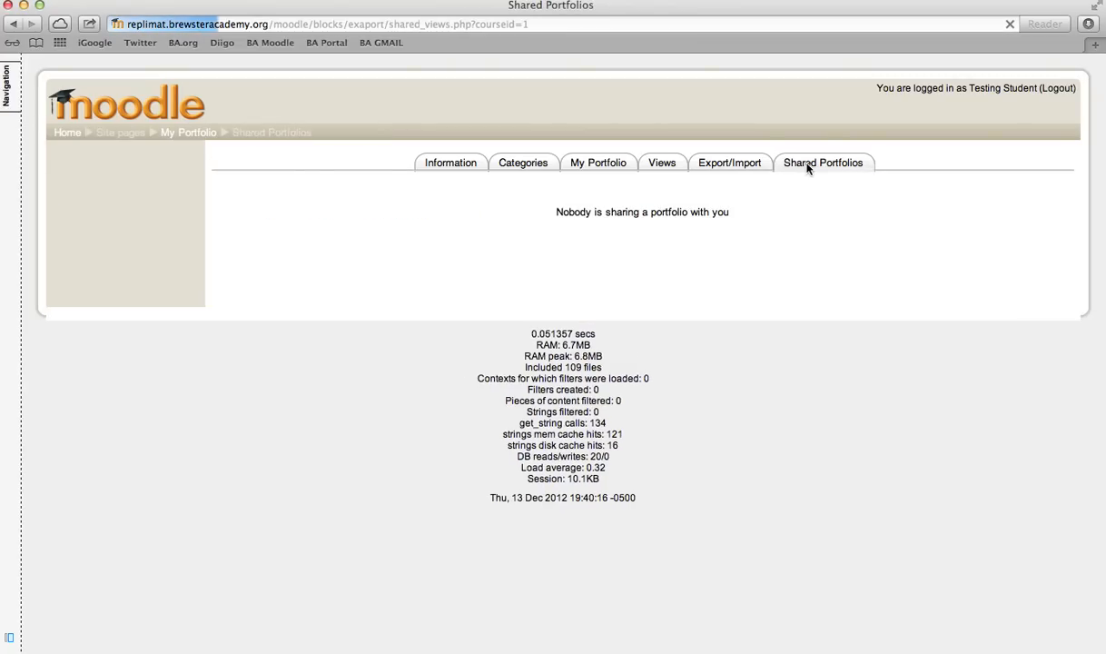